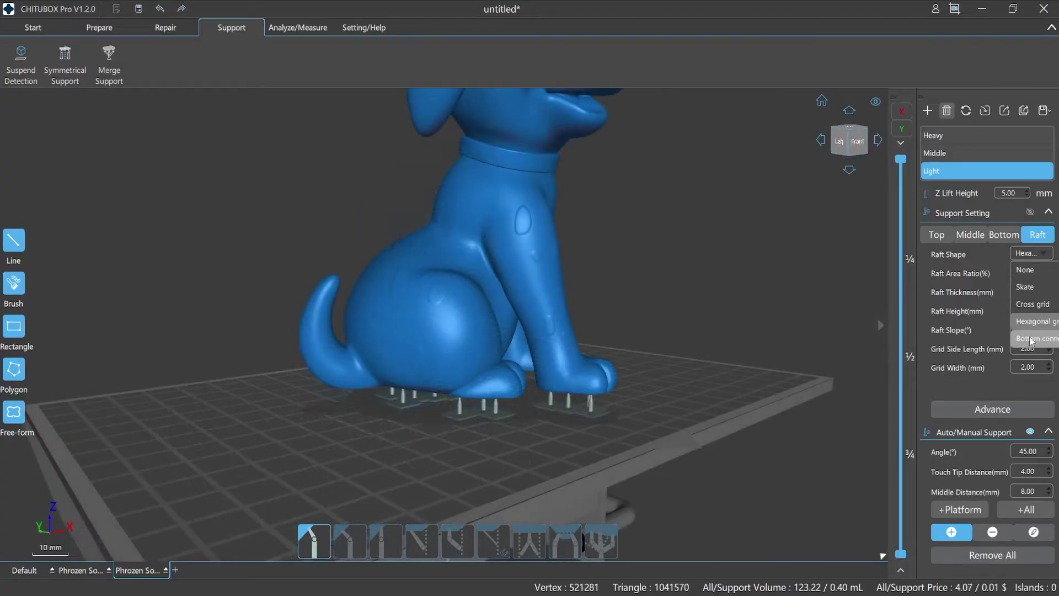
# Step: Set the raft shape to Bottom connection and manually add four supports on the underside of the dog model
pyautogui.click(1034, 338)
pyautogui.moveTo(789, 408); pyautogui.dragTo(566, 263)
pyautogui.click(528, 220)
pyautogui.click(570, 164)
pyautogui.click(550, 183)
pyautogui.click(488, 194)
pyautogui.moveTo(634, 386); pyautogui.dragTo(644, 412)
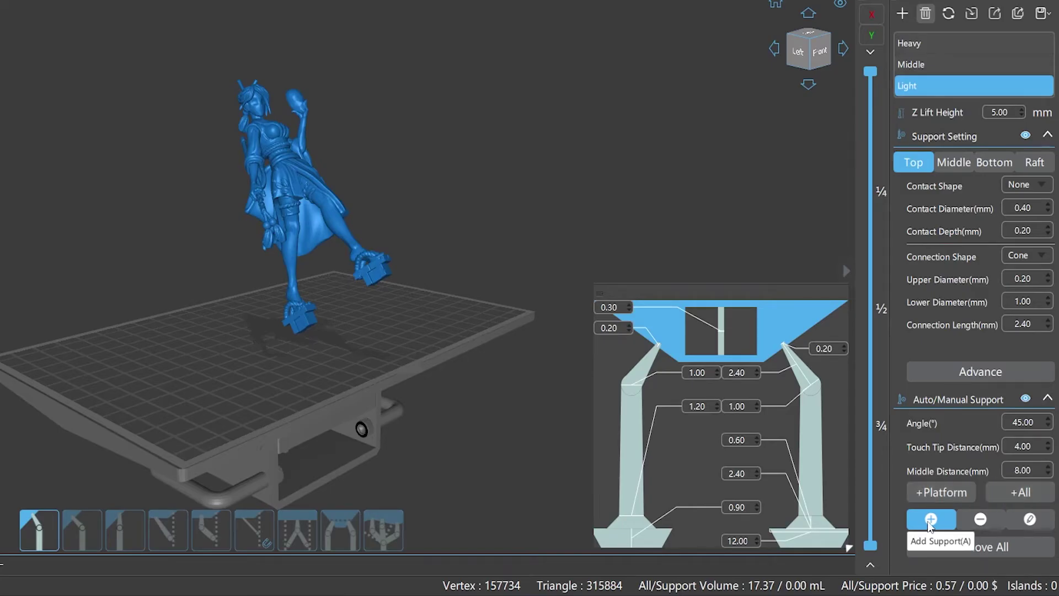
# Step: Manually add six light supports along the underside of the sandal on the figure's raised foot
pyautogui.moveTo(366, 314); pyautogui.dragTo(358, 259)
pyautogui.scroll(5, 359, 259)
pyautogui.click(371, 165)
pyautogui.click(395, 226)
pyautogui.click(440, 160)
pyautogui.click(447, 172)
pyautogui.click(458, 200)
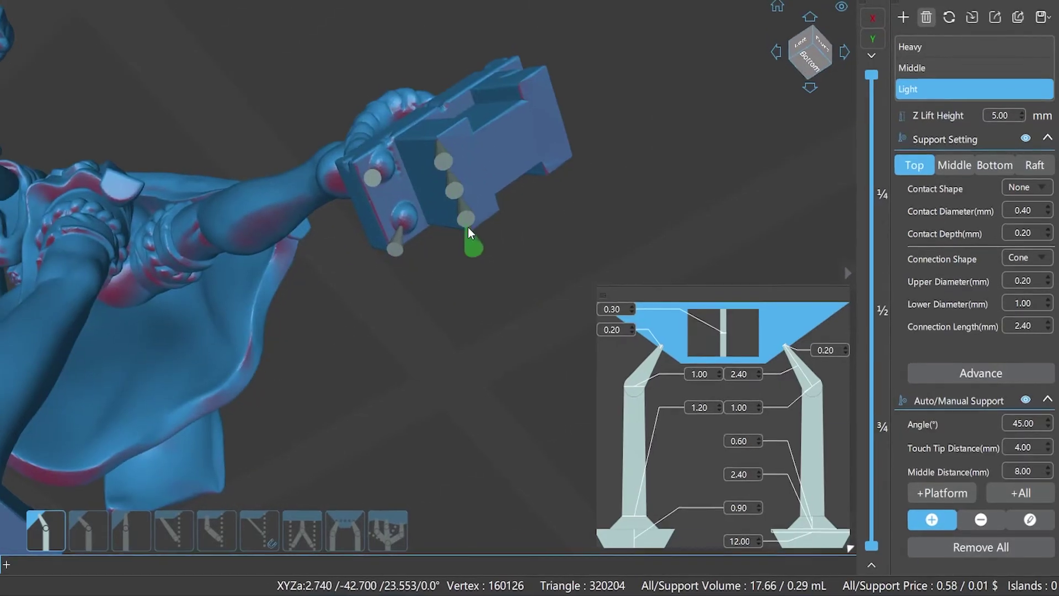
pyautogui.click(470, 232)
pyautogui.scroll(-4, 341, 338)
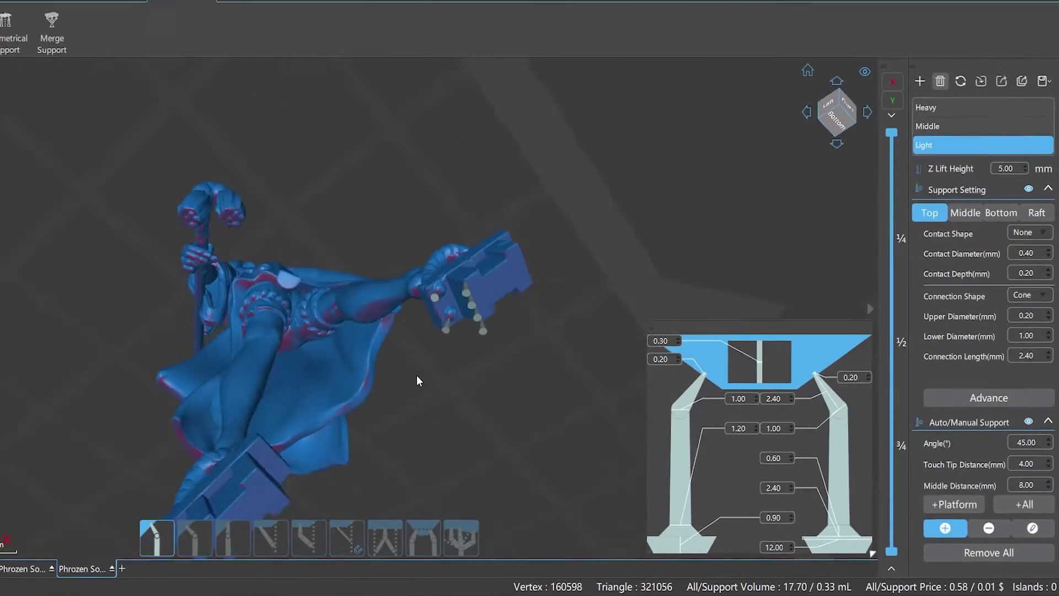
pyautogui.moveTo(417, 377); pyautogui.dragTo(417, 430, button='right')
pyautogui.scroll(-5, 417, 430)
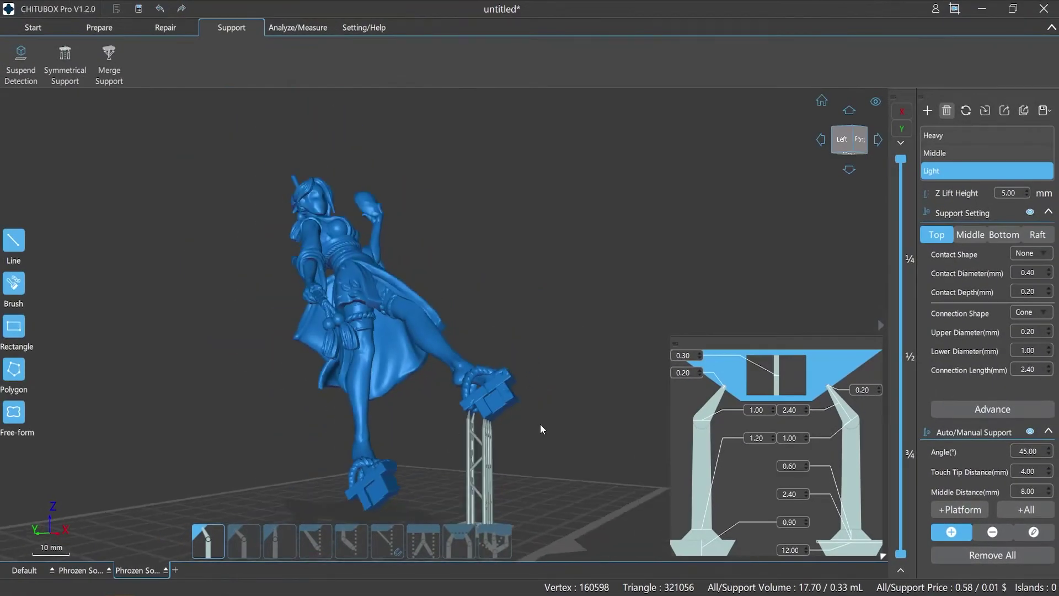
pyautogui.moveTo(536, 362); pyautogui.dragTo(543, 315, button='middle')
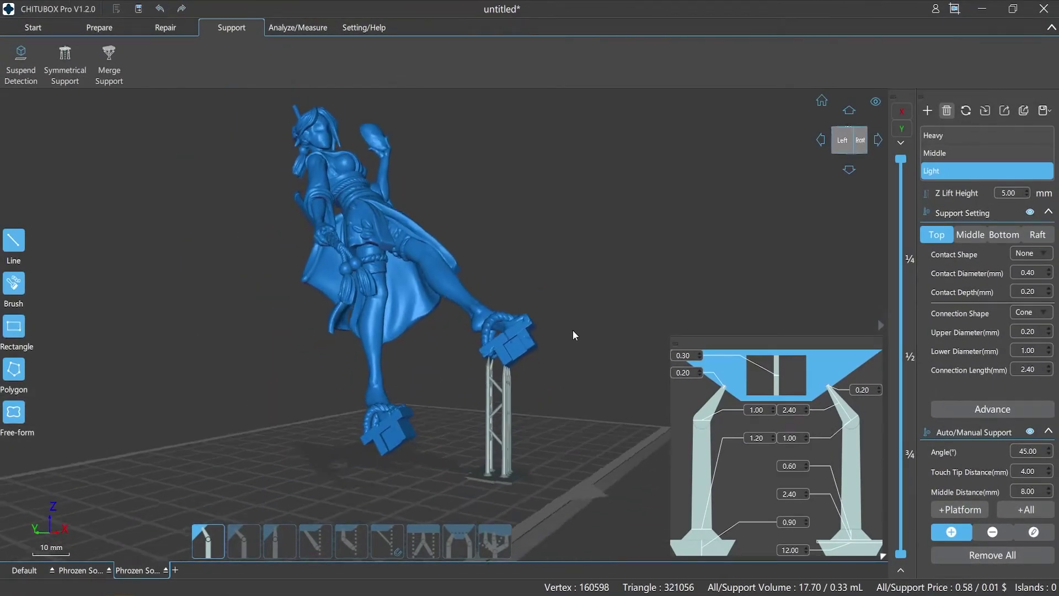
pyautogui.moveTo(572, 331); pyautogui.dragTo(568, 397)
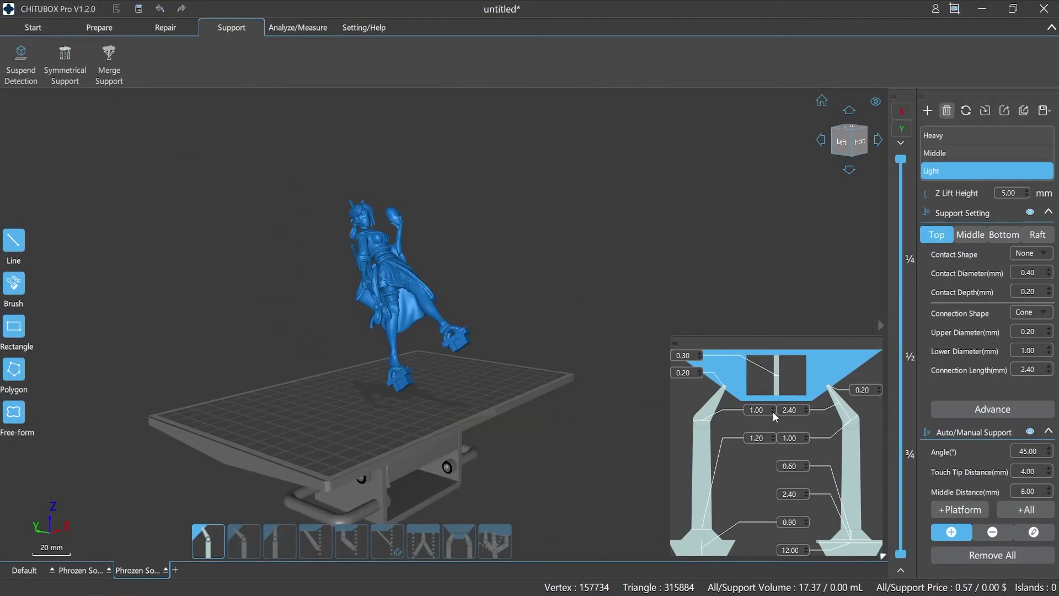
# Step: Set the pillar diameters to 0.80 and 1.00 mm, the top lower diameter to 0.80 mm, touch tip distance to 2 and middle distance to 4 mm
pyautogui.click(774, 412)
pyautogui.click(773, 412)
pyautogui.click(806, 441)
pyautogui.click(806, 440)
pyautogui.write('4')
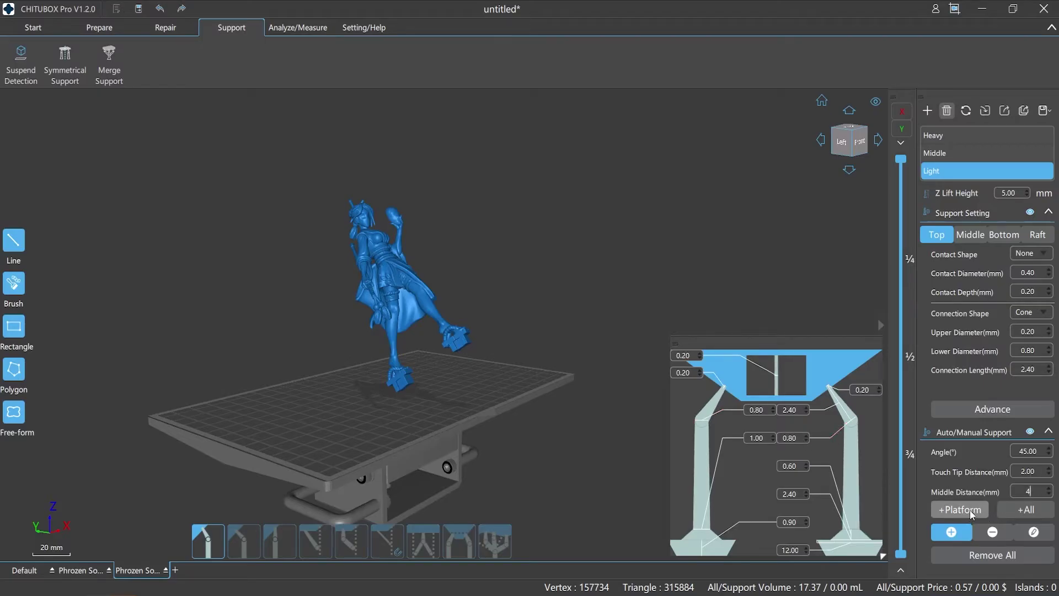
# Step: Generate automatic supports for the figure that start only from the build platform
pyautogui.click(972, 509)
pyautogui.moveTo(598, 500); pyautogui.dragTo(512, 503)
pyautogui.moveTo(512, 498); pyautogui.dragTo(446, 502, button='right')
pyautogui.scroll(2, 390, 251)
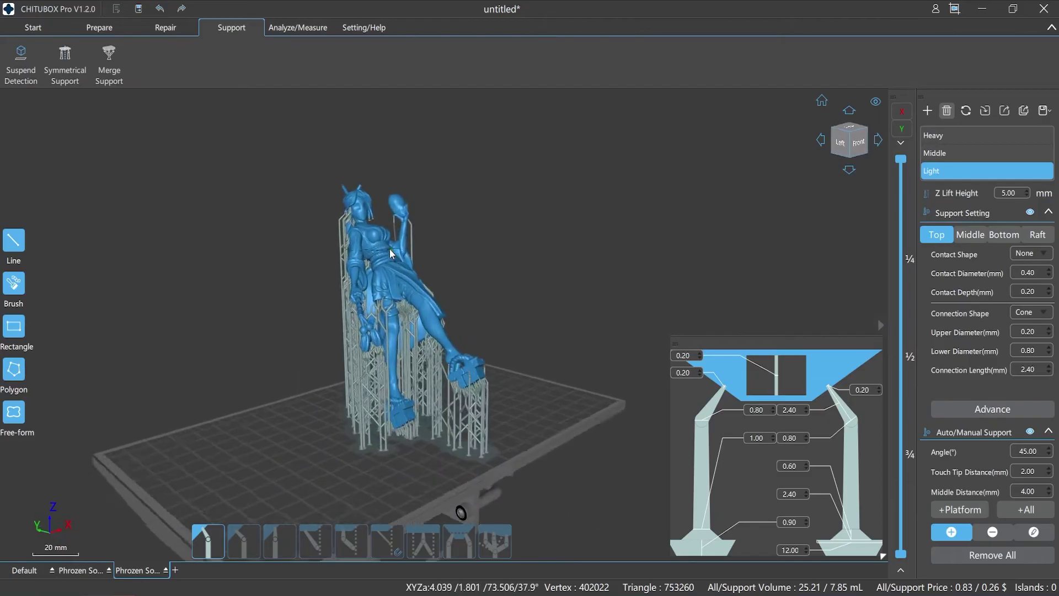
pyautogui.scroll(5, 390, 253)
pyautogui.scroll(-7, 391, 253)
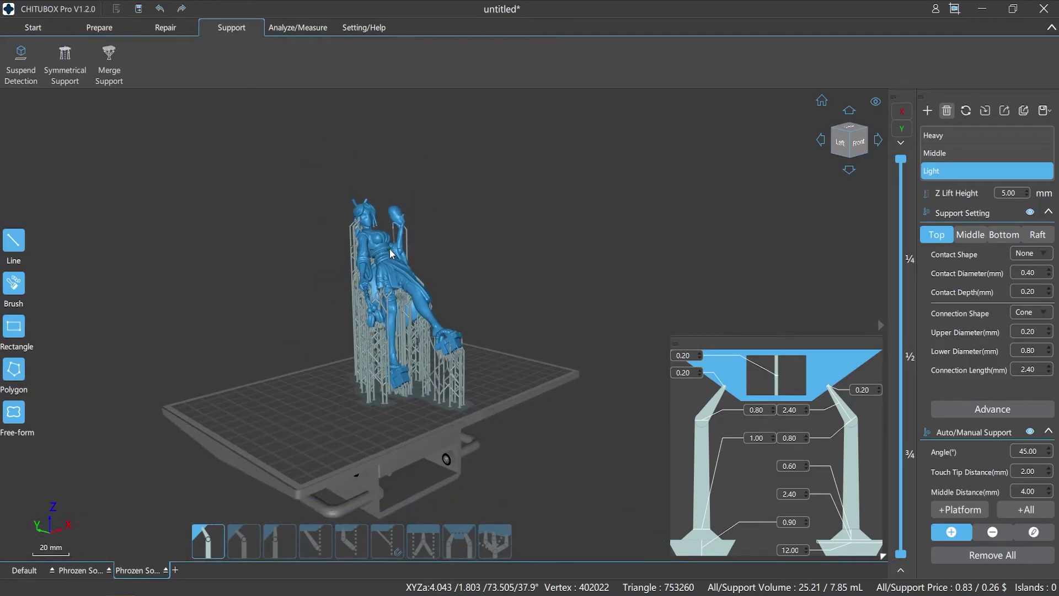
# Step: Remove all supports from the figure and generate automatic supports again with the All option
pyautogui.click(992, 556)
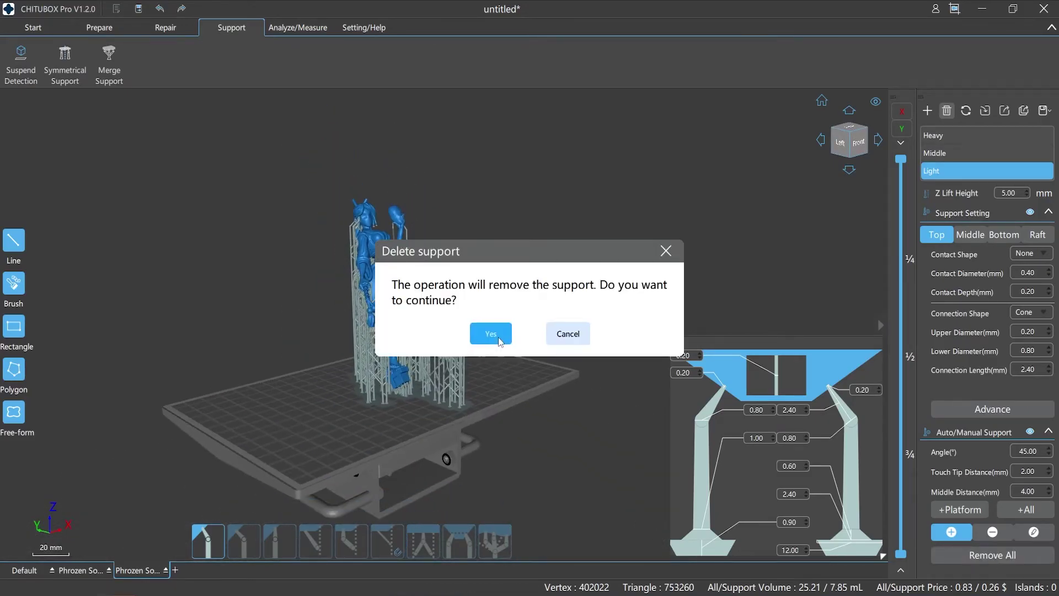
pyautogui.click(491, 334)
pyautogui.click(1030, 514)
# Step: Examine the figure's automatic supports from several angles and compare the Platform result with the All result
pyautogui.moveTo(601, 514)
pyautogui.mouseDown(button='right')
pyautogui.moveTo(438, 512)
pyautogui.moveTo(605, 511)
pyautogui.mouseUp(button='right')
pyautogui.scroll(8, 604, 511)
pyautogui.moveTo(552, 262); pyautogui.dragTo(418, 269, button='right')
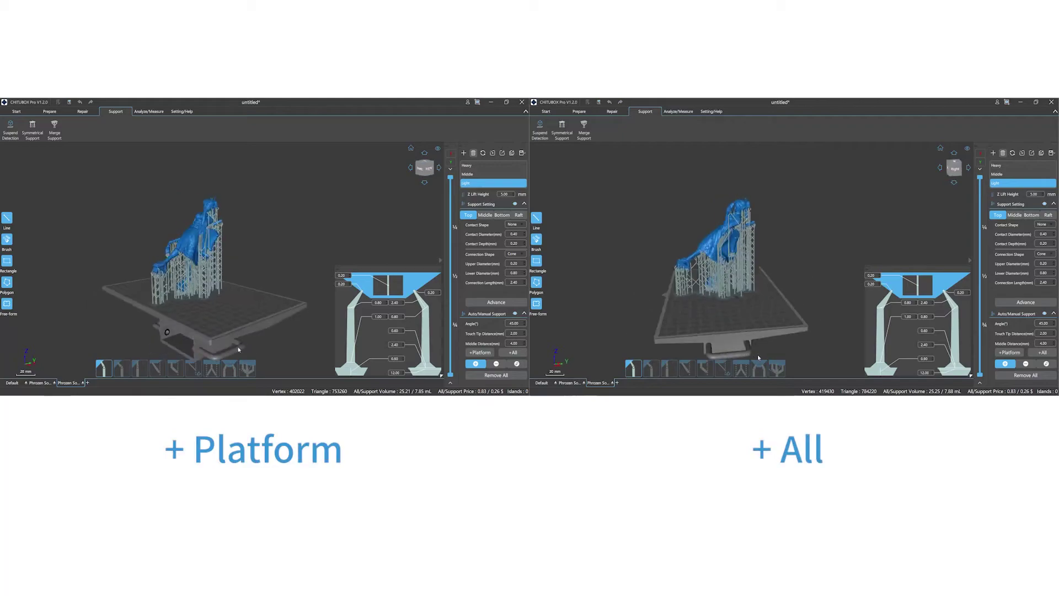
pyautogui.moveTo(238, 349); pyautogui.dragTo(289, 350, button='right')
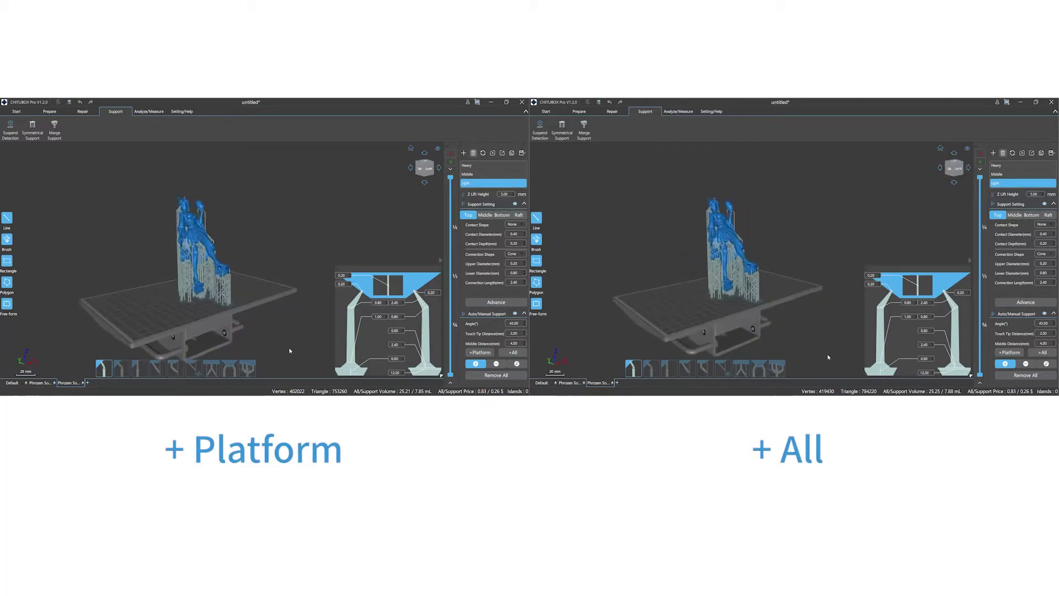
pyautogui.scroll(3, 194, 225)
pyautogui.scroll(5, 195, 224)
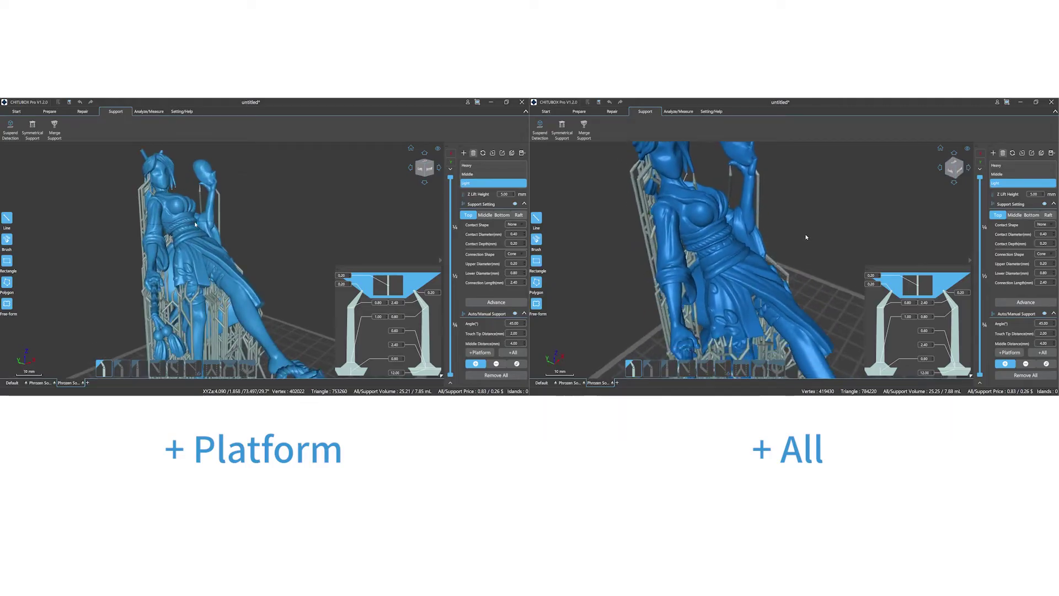
pyautogui.scroll(-5, 805, 225)
pyautogui.moveTo(798, 225)
pyautogui.mouseDown(button='right')
pyautogui.moveTo(759, 229)
pyautogui.moveTo(806, 226)
pyautogui.mouseUp(button='right')
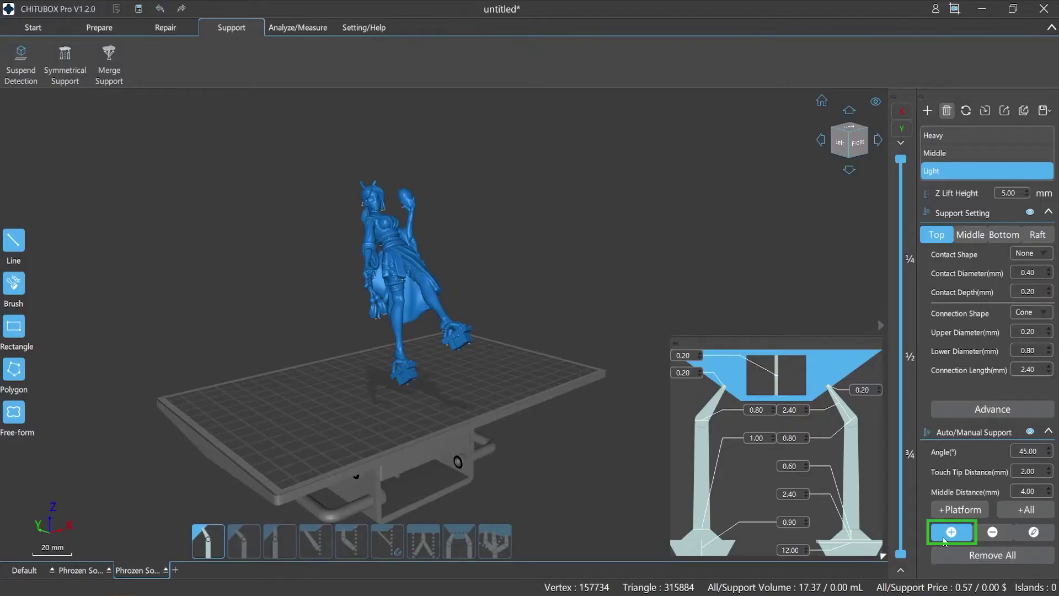
# Step: Manually add supports along the red overhang areas of the hanging cloth and tassels on the figure's underside
pyautogui.press('a')
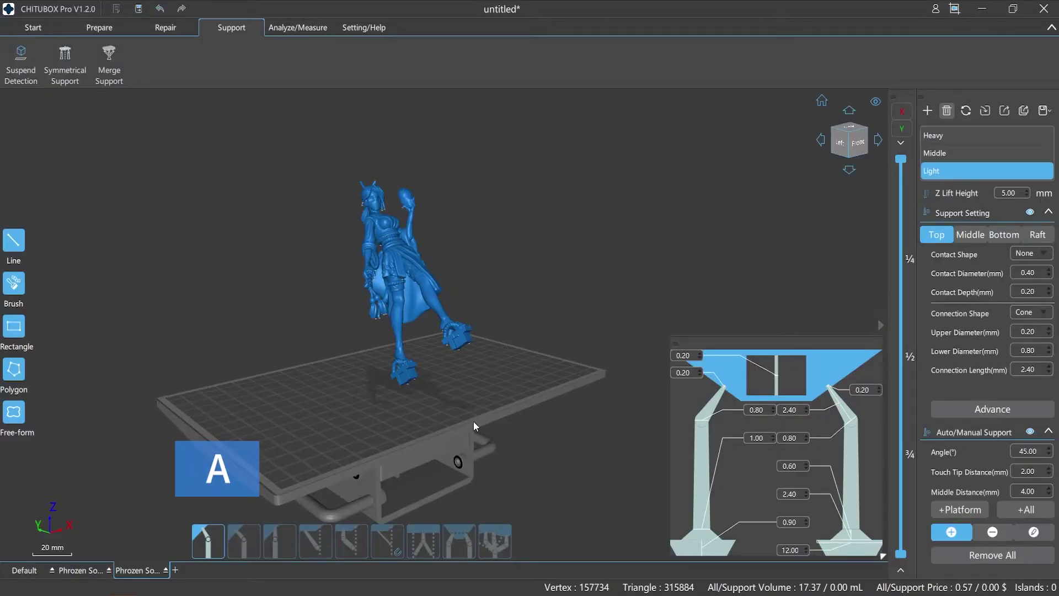
pyautogui.moveTo(420, 384); pyautogui.dragTo(398, 388, button='right')
pyautogui.scroll(10, 388, 369)
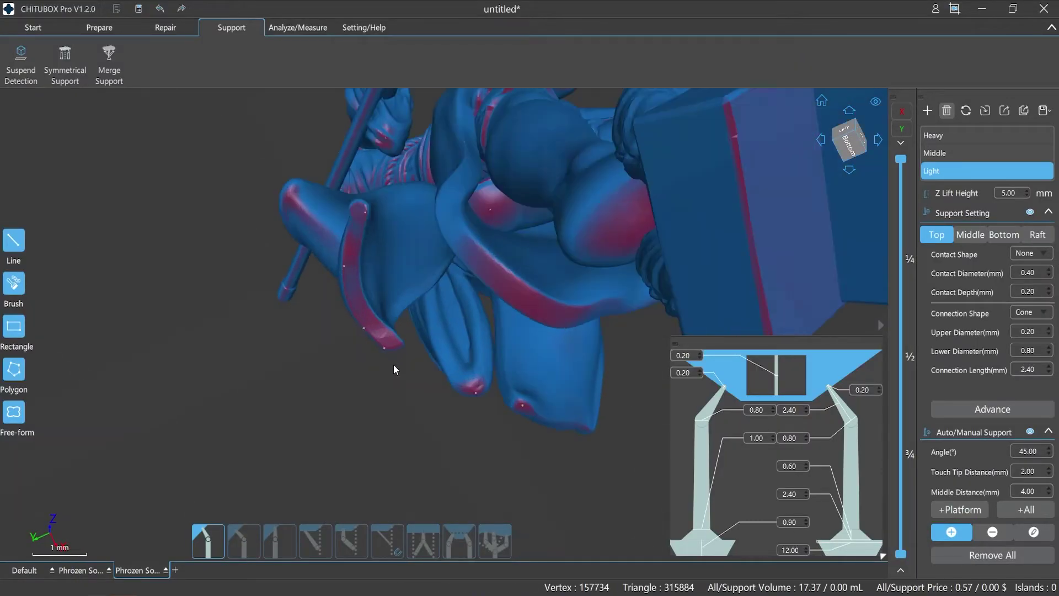
pyautogui.click(392, 354)
pyautogui.click(378, 337)
pyautogui.click(367, 324)
pyautogui.click(343, 254)
pyautogui.click(345, 212)
pyautogui.click(359, 305)
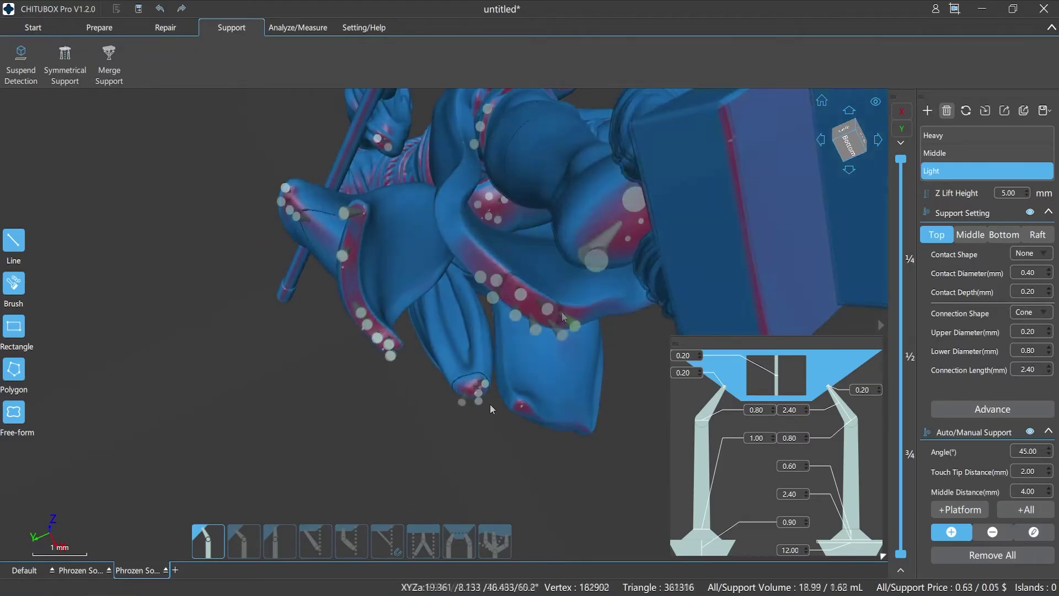
pyautogui.click(520, 407)
pyautogui.moveTo(287, 307)
pyautogui.mouseDown()
pyautogui.moveTo(320, 188)
pyautogui.moveTo(365, 113)
pyautogui.mouseUp()
pyautogui.scroll(-8, 348, 390)
pyautogui.moveTo(349, 390); pyautogui.dragTo(436, 489, button='right')
pyautogui.scroll(-4, 472, 456)
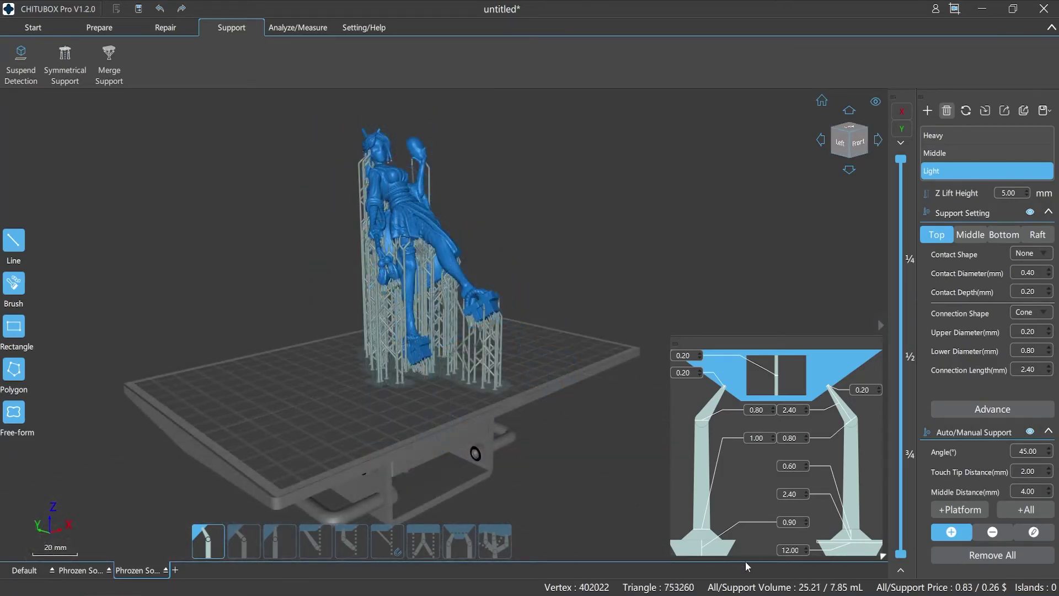
# Step: Delete two individual supports below the raised foot and one outer support beneath the tassels
pyautogui.click(992, 532)
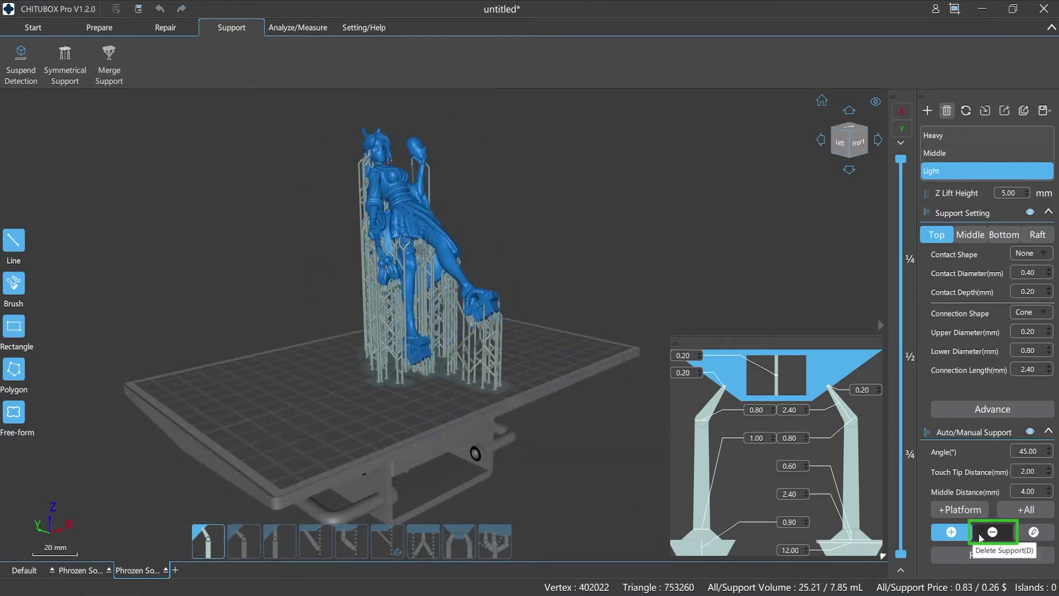
pyautogui.scroll(5, 501, 373)
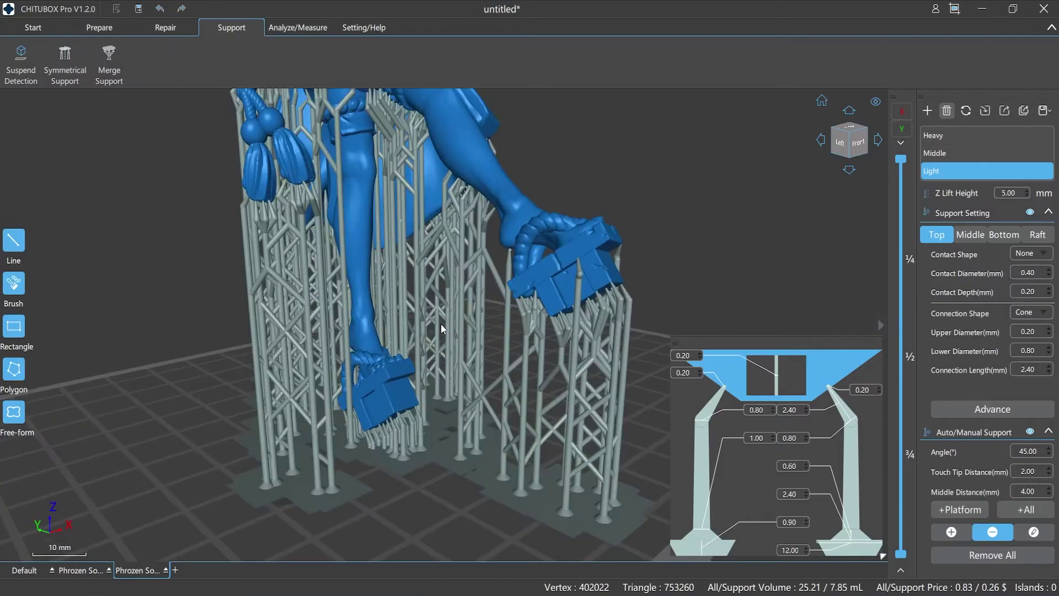
pyautogui.click(508, 362)
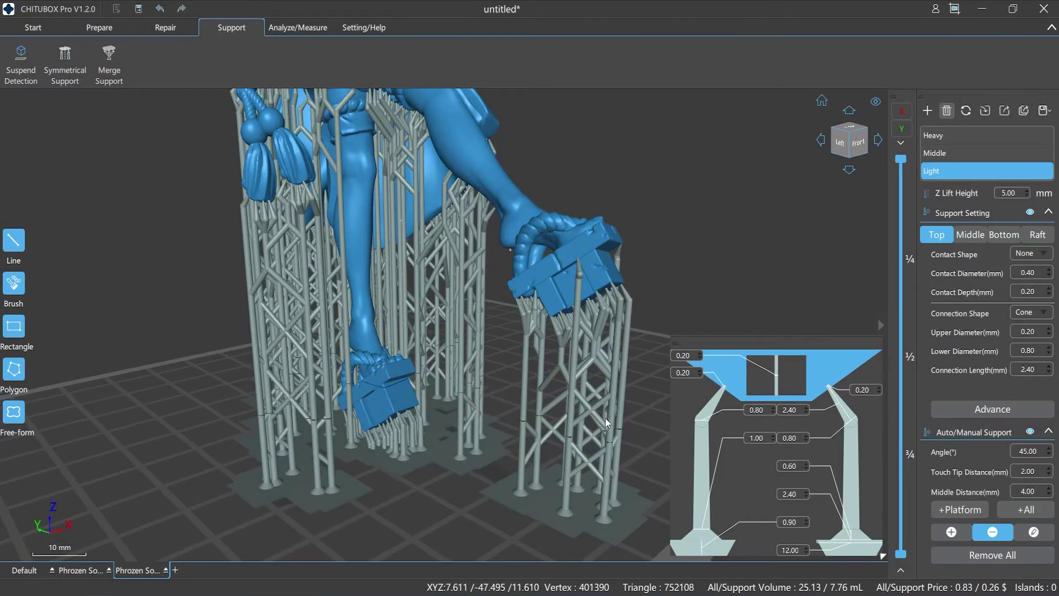
pyautogui.click(605, 418)
pyautogui.click(251, 335)
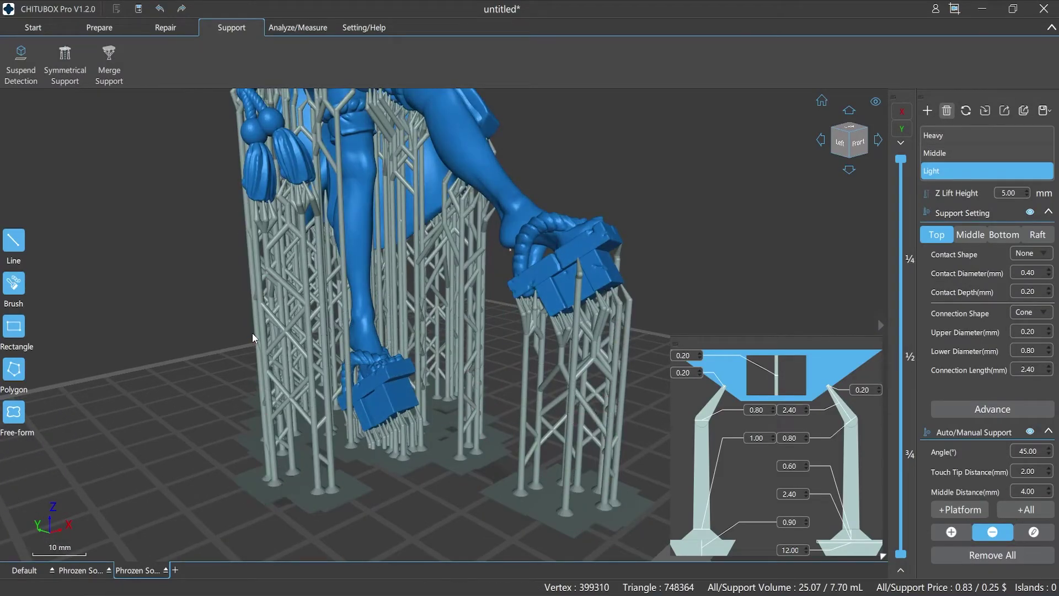
# Step: Remove all remaining supports from the figure
pyautogui.click(963, 558)
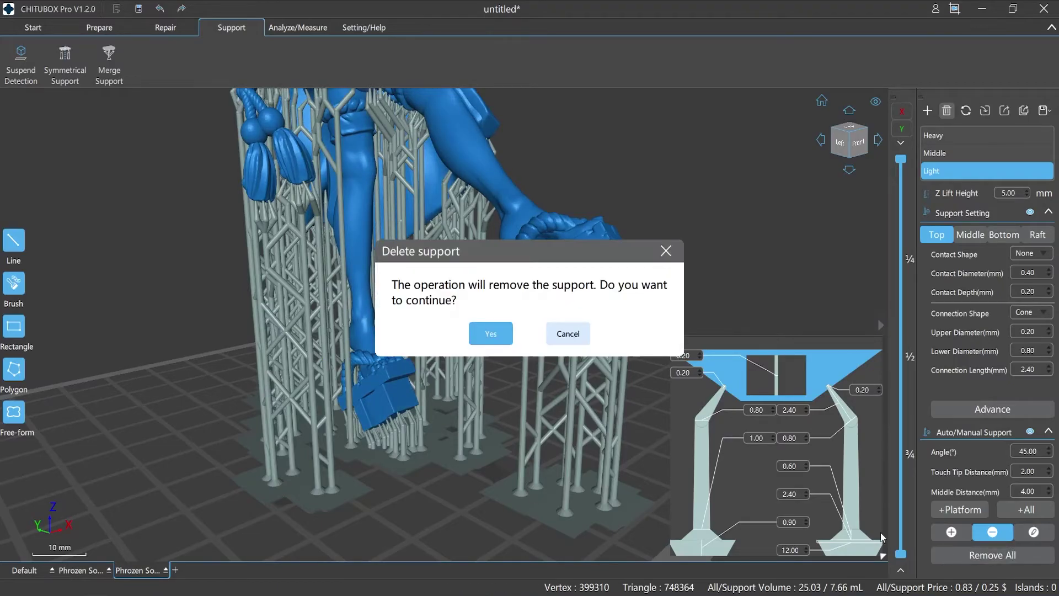
pyautogui.click(490, 334)
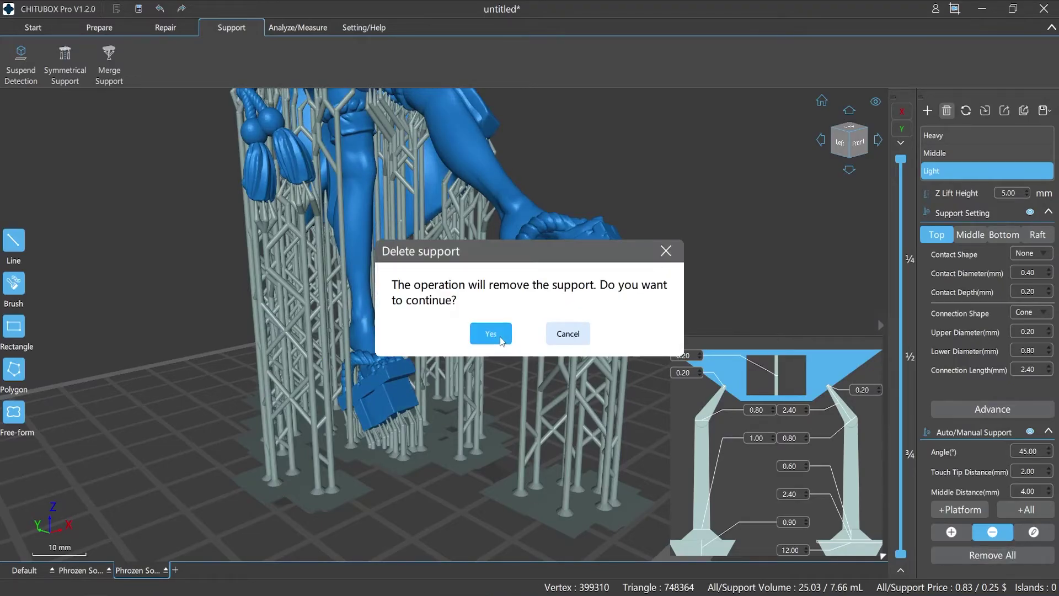
pyautogui.scroll(-2, 467, 423)
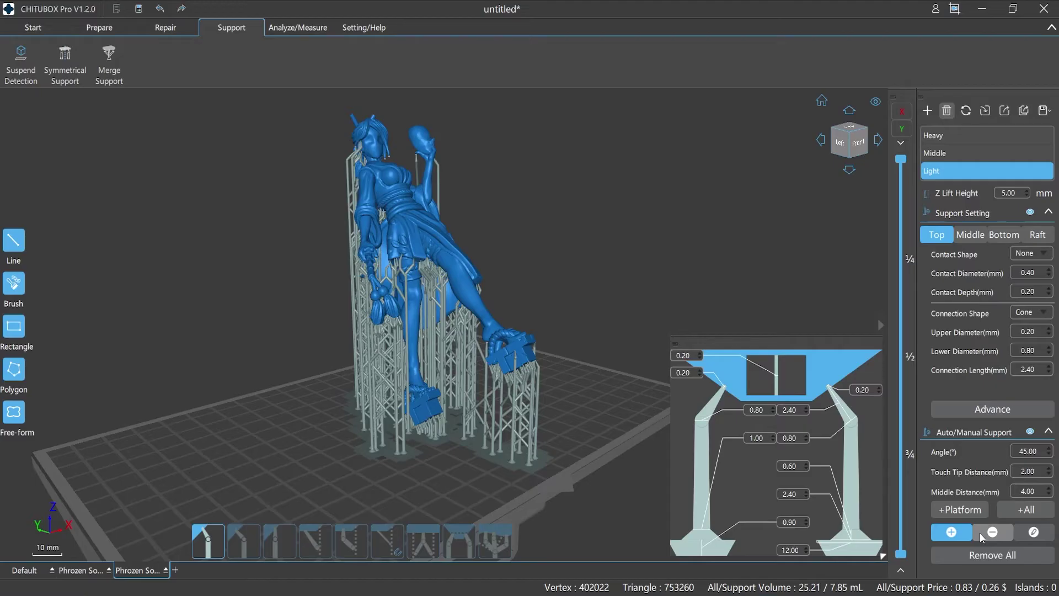
# Step: Delete one support beside the raised foot, and delete the supports beneath the outstretched leg with a rectangular selection
pyautogui.click(980, 532)
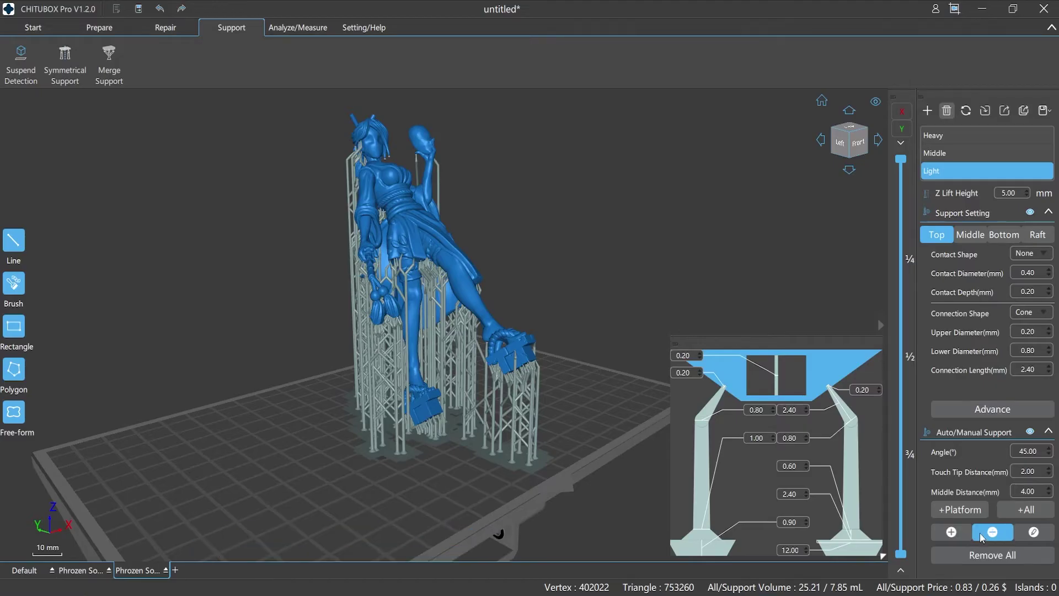
pyautogui.click(486, 395)
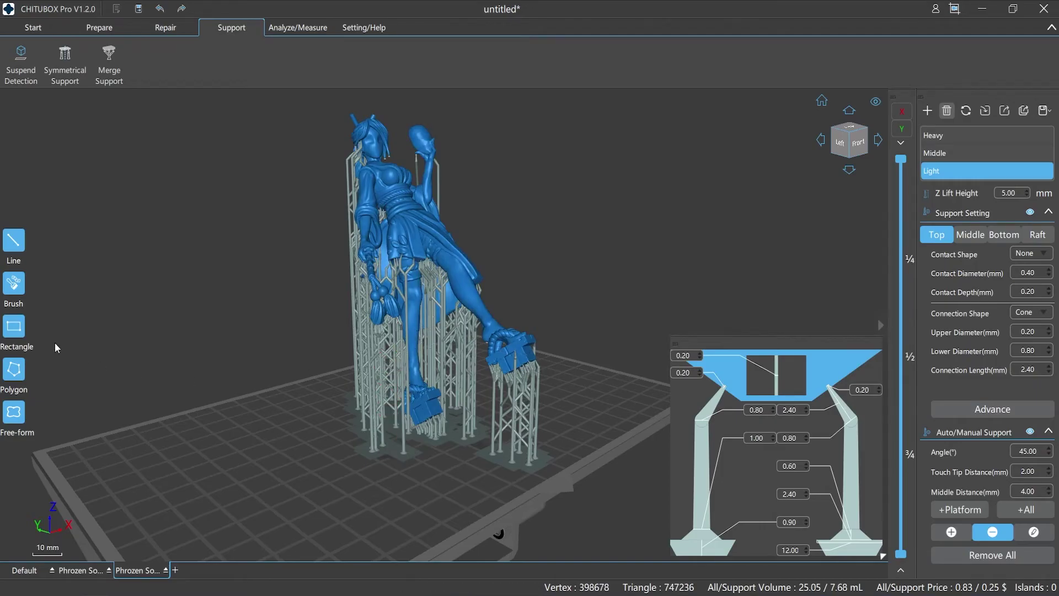
pyautogui.click(13, 327)
pyautogui.moveTo(416, 228); pyautogui.dragTo(573, 501)
pyautogui.doubleClick(573, 501)
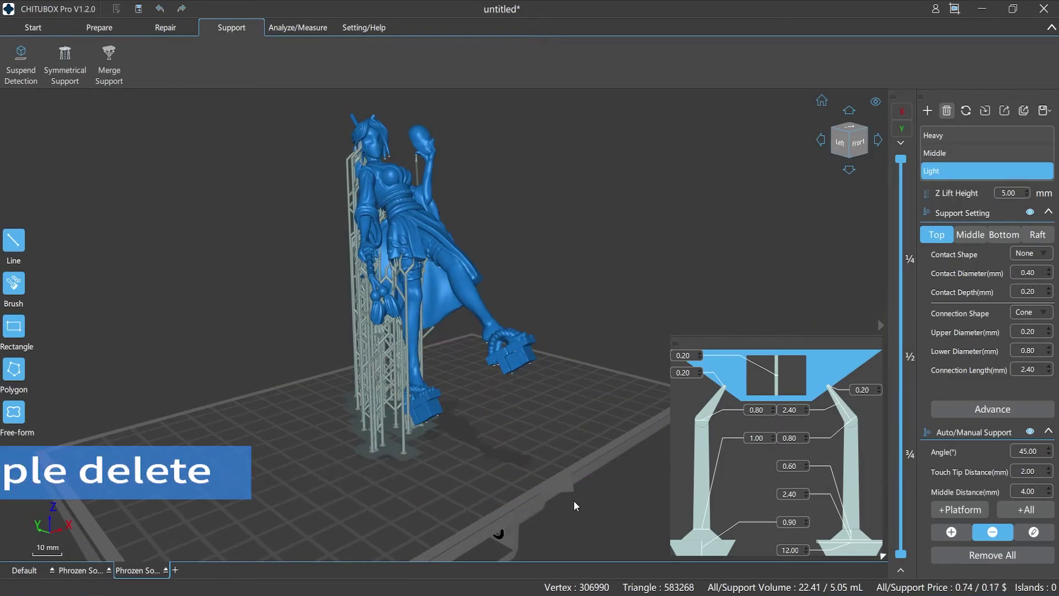
# Step: Delete individual supports one by one beneath the raised foot and between the figure's legs
pyautogui.press('d')
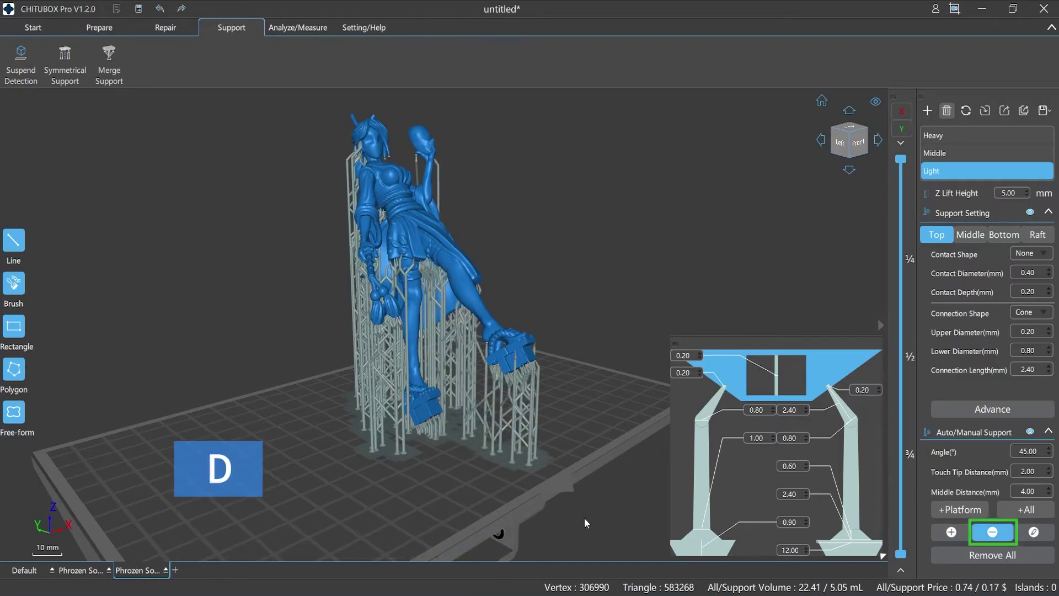
pyautogui.click(532, 430)
pyautogui.click(503, 427)
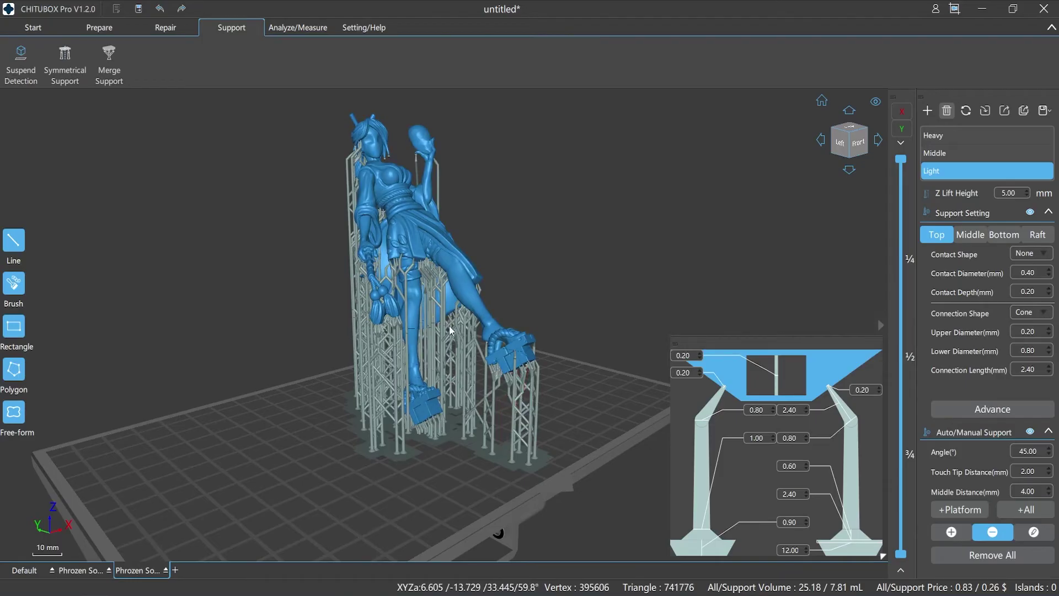
pyautogui.click(432, 315)
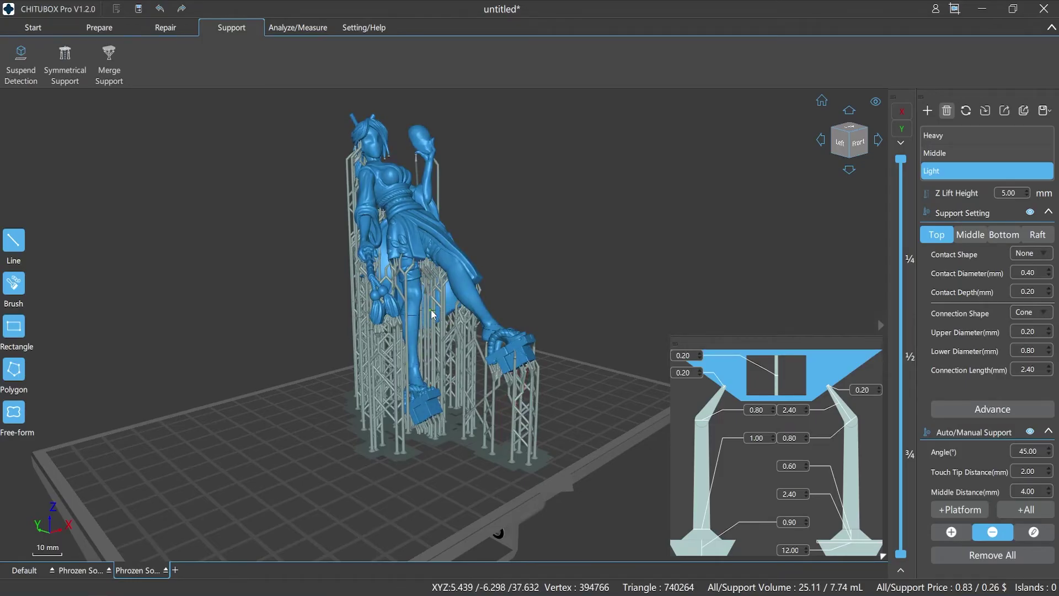
# Step: Switch back to adding supports and remove all existing supports from the figure
pyautogui.press('a')
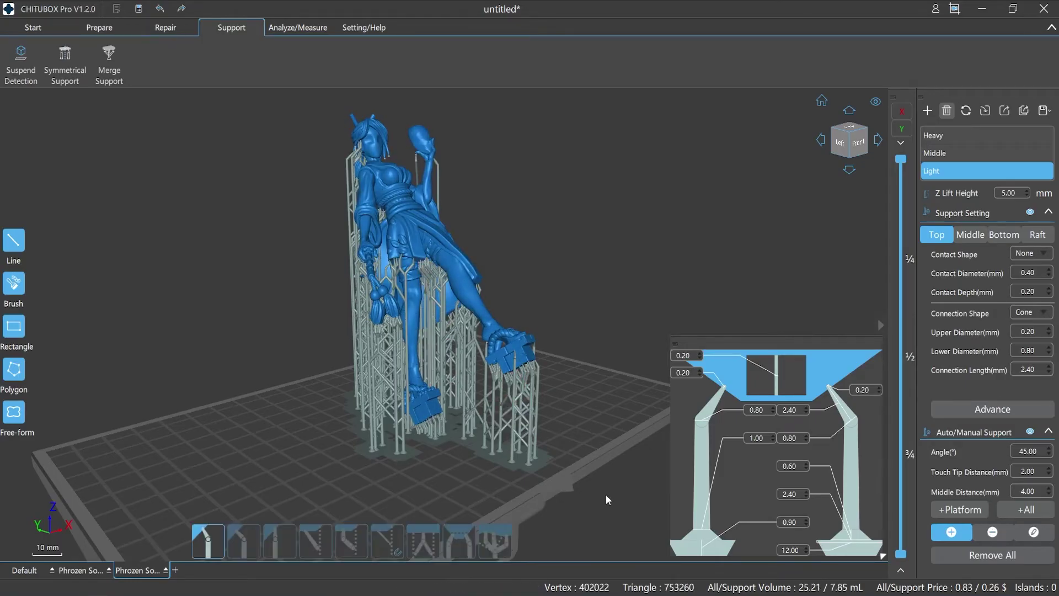
pyautogui.click(973, 558)
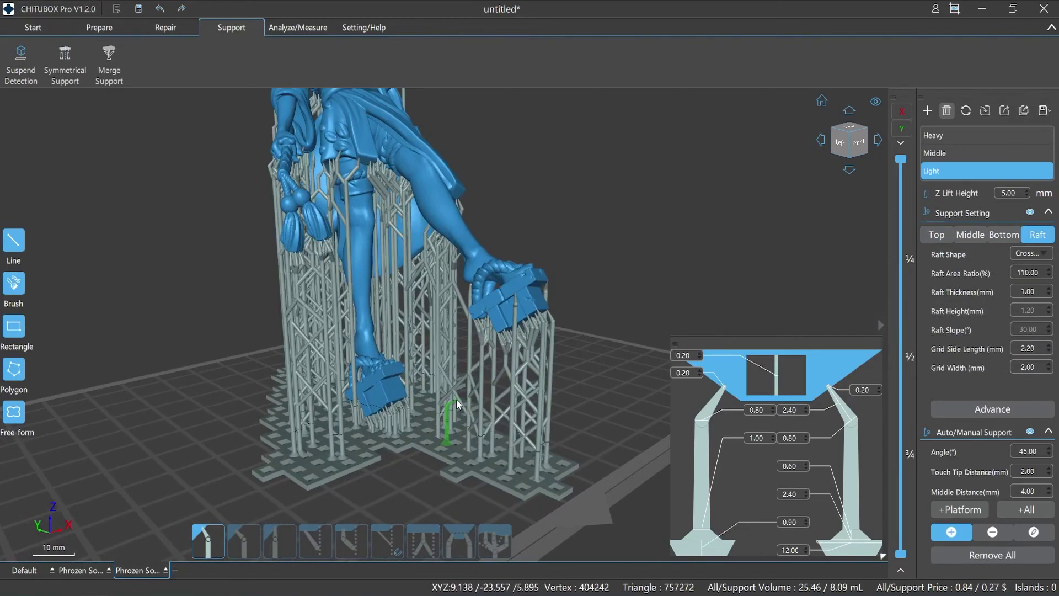
# Step: Edit the outermost support under the raised foot, setting its top upper diameter to 0.30 mm and shifting its upper joint
pyautogui.scroll(3, 456, 399)
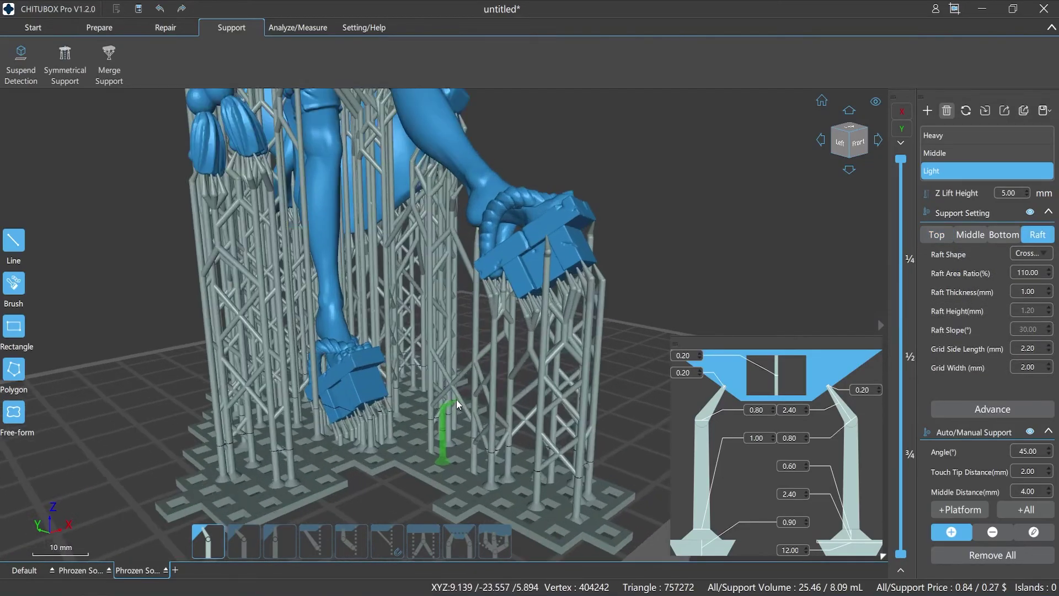
pyautogui.click(1021, 534)
pyautogui.press('e')
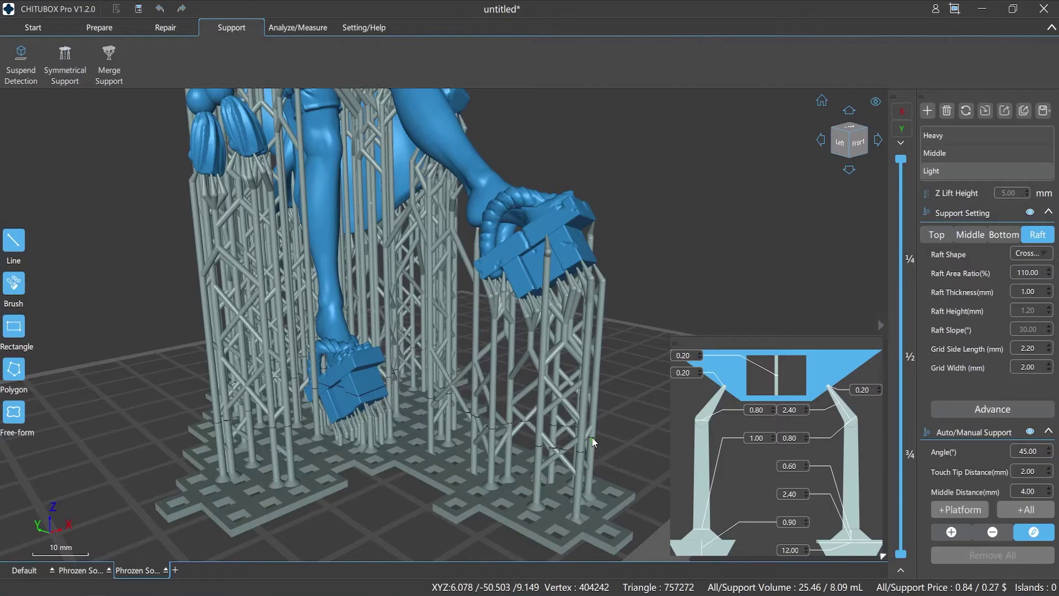
pyautogui.click(593, 418)
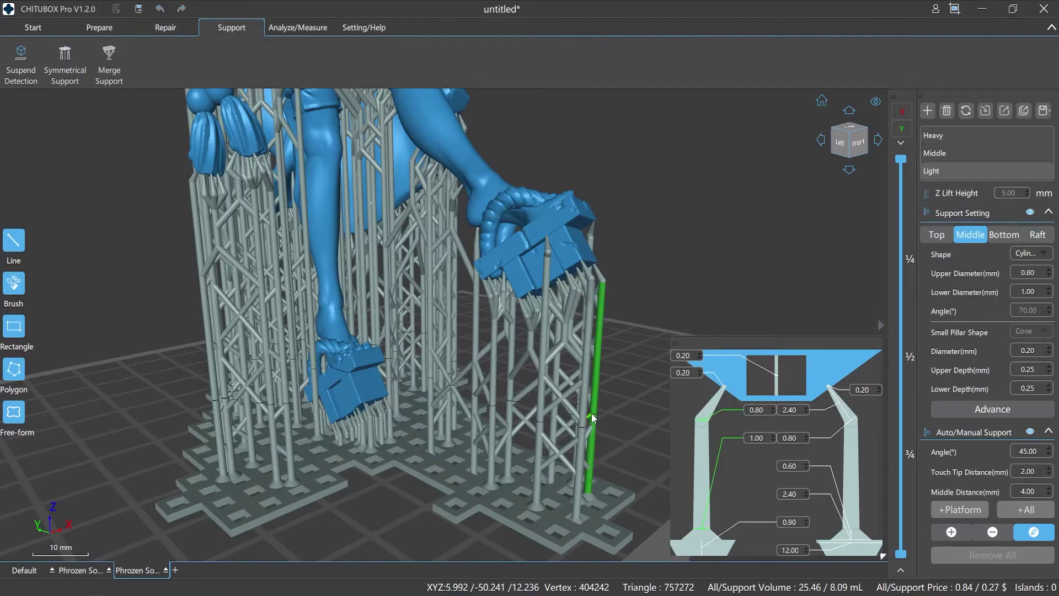
pyautogui.click(599, 273)
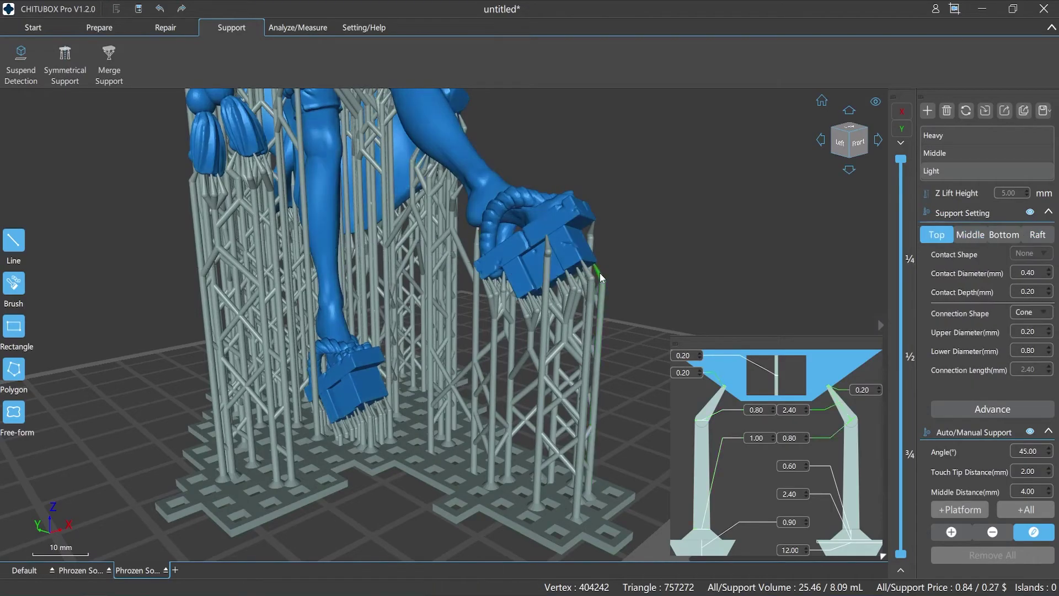
pyautogui.click(880, 387)
pyautogui.click(601, 279)
pyautogui.moveTo(601, 279); pyautogui.dragTo(620, 293)
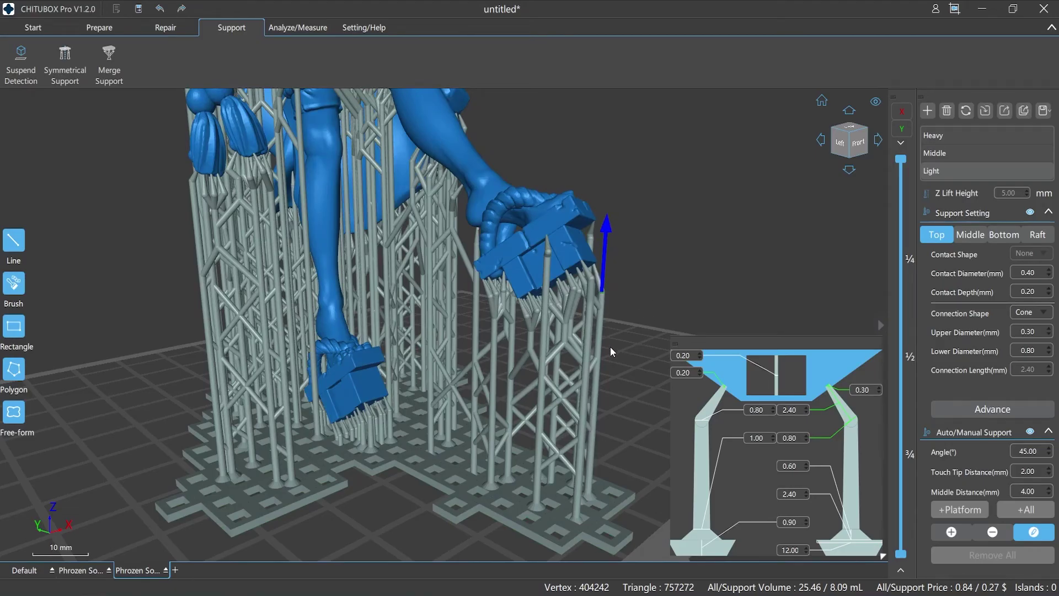
# Step: Select the middle section of an outer support under the raised foot and open its upper and lower diameters for editing
pyautogui.click(586, 352)
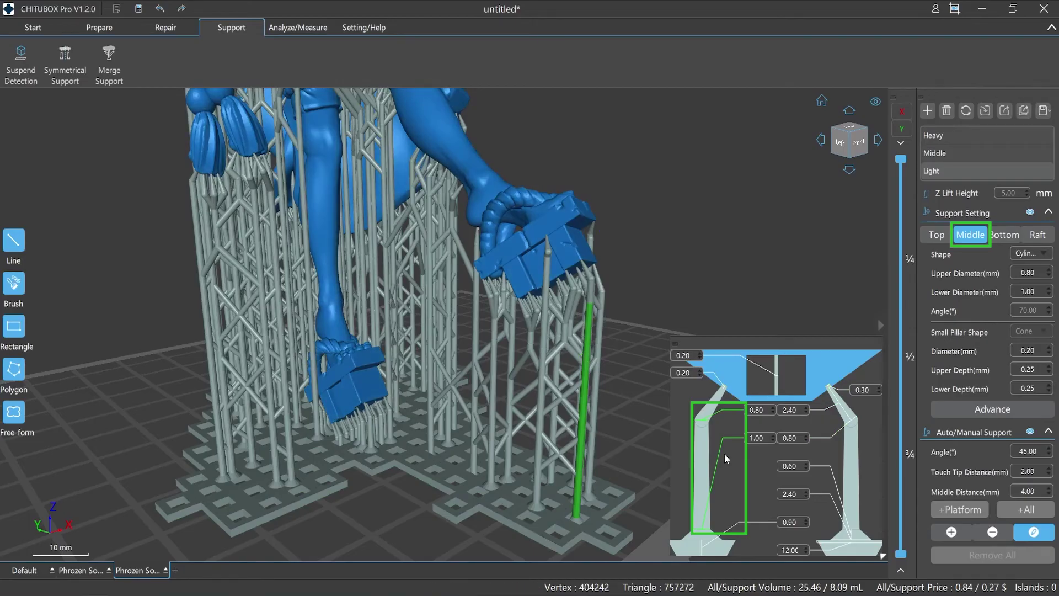
pyautogui.click(773, 413)
pyautogui.scroll(1, 774, 409)
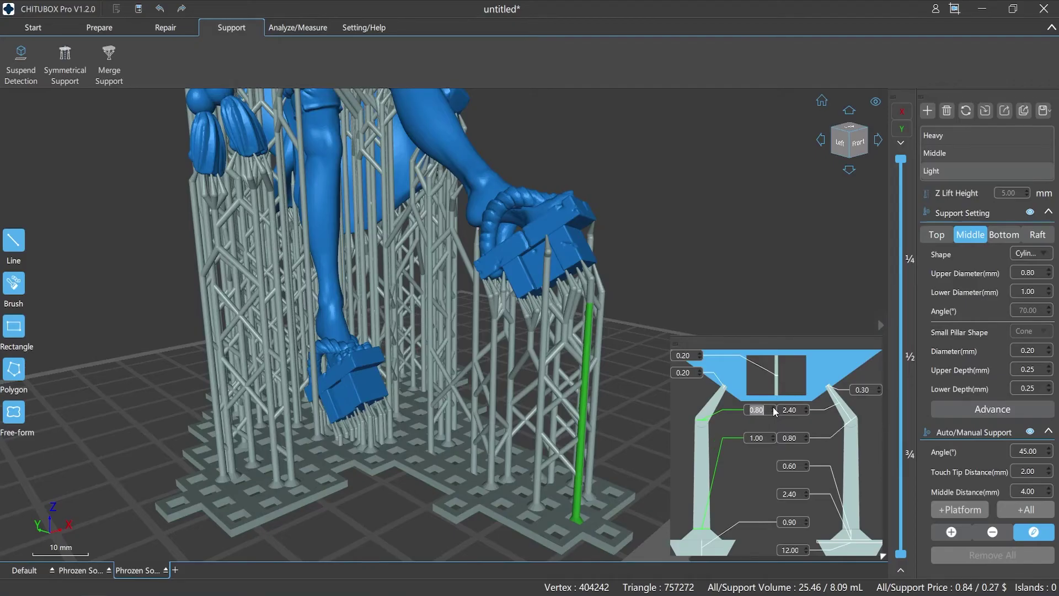
pyautogui.click(774, 434)
pyautogui.click(774, 434)
# Step: Set the raft's grid side length to 1 mm and its grid width to 1.2 mm
pyautogui.click(1037, 235)
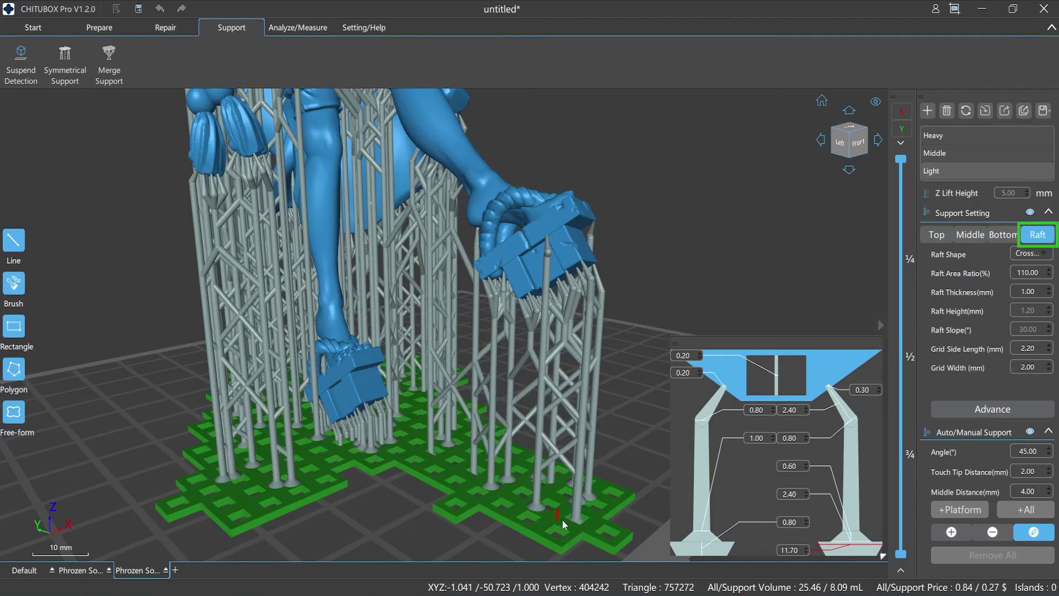
pyautogui.click(1048, 370)
pyautogui.click(1040, 348)
pyautogui.write('1')
pyautogui.click(1038, 368)
pyautogui.write('1.2')
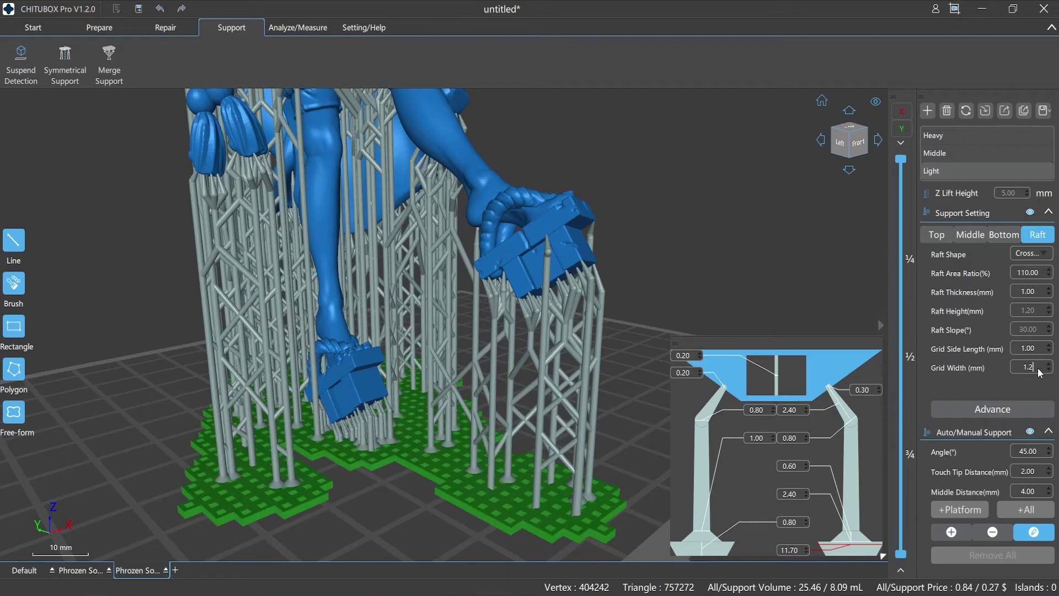
# Step: Try the hexagonal grid, skate and bottom connection raft shapes, and restore the cross grid
pyautogui.click(1043, 254)
pyautogui.click(1038, 331)
pyautogui.click(1045, 255)
pyautogui.click(1031, 286)
pyautogui.click(1045, 254)
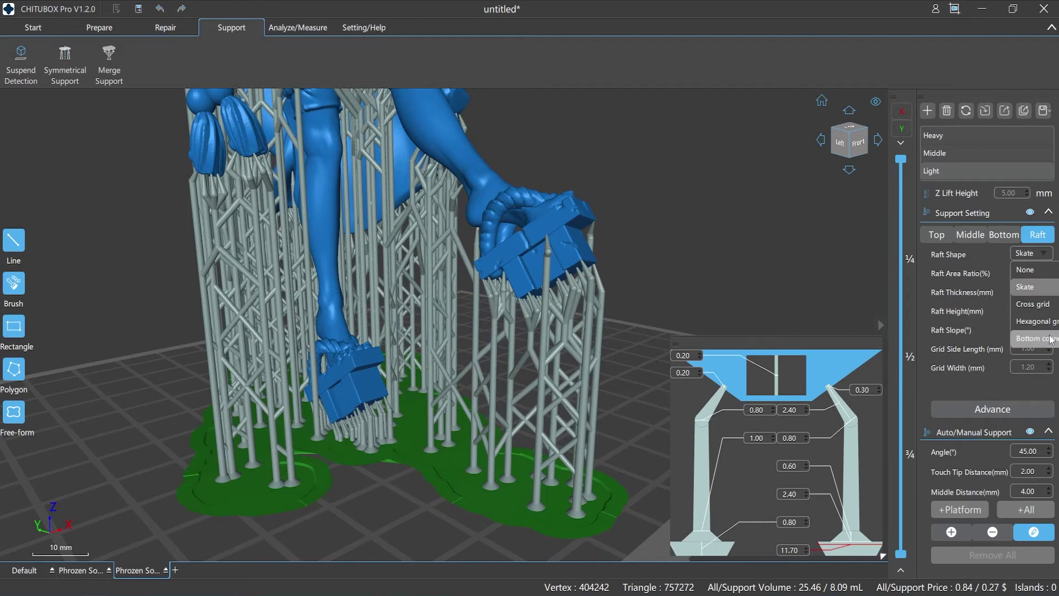
pyautogui.click(1051, 338)
pyautogui.click(1044, 254)
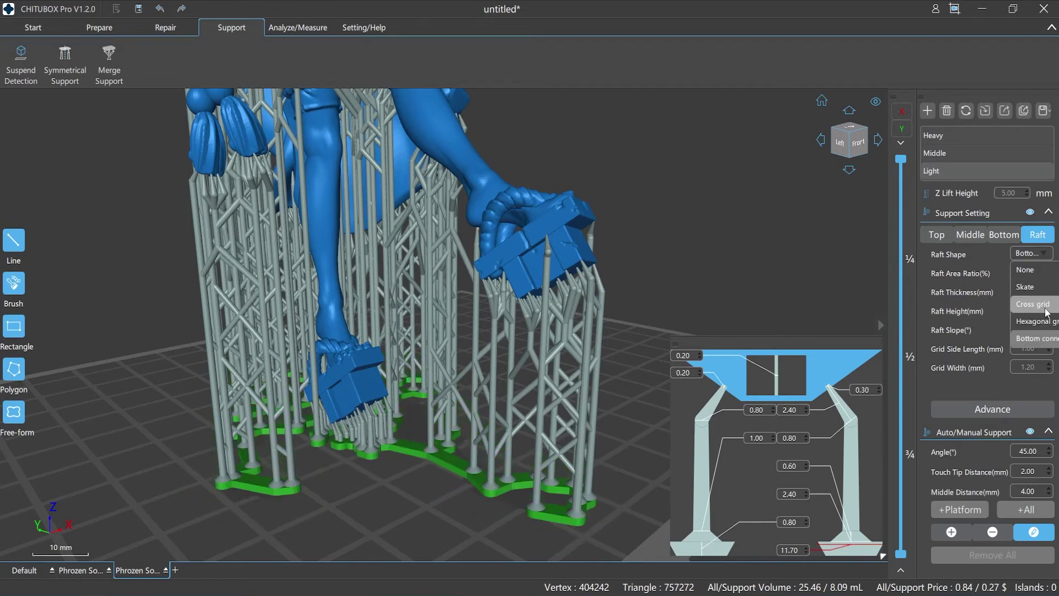
pyautogui.click(1047, 312)
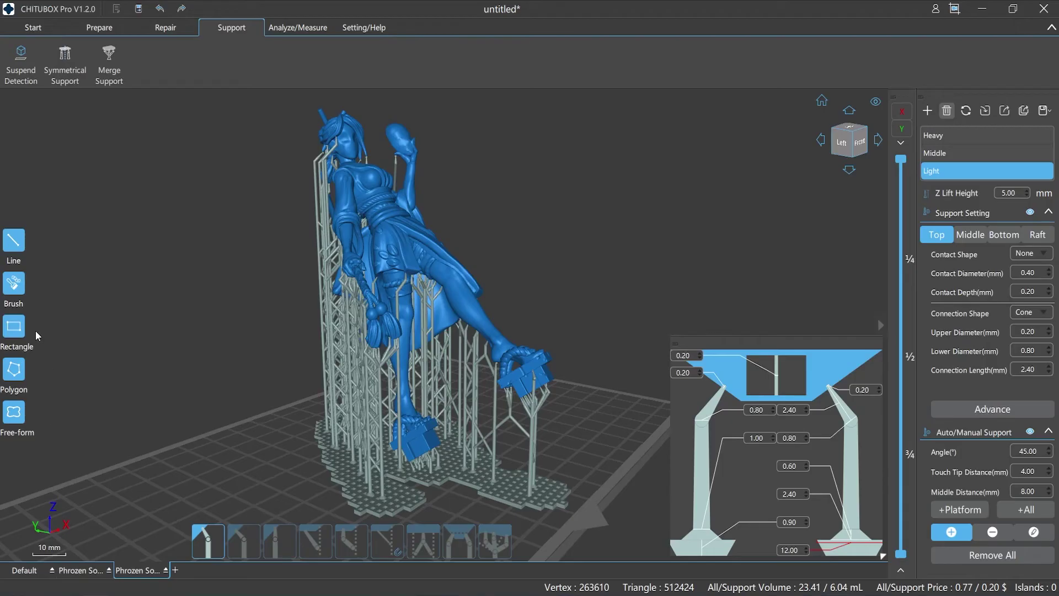
# Step: Try marking the supports beneath the figure's back for deletion, using a line selection and brush strokes
pyautogui.click(12, 242)
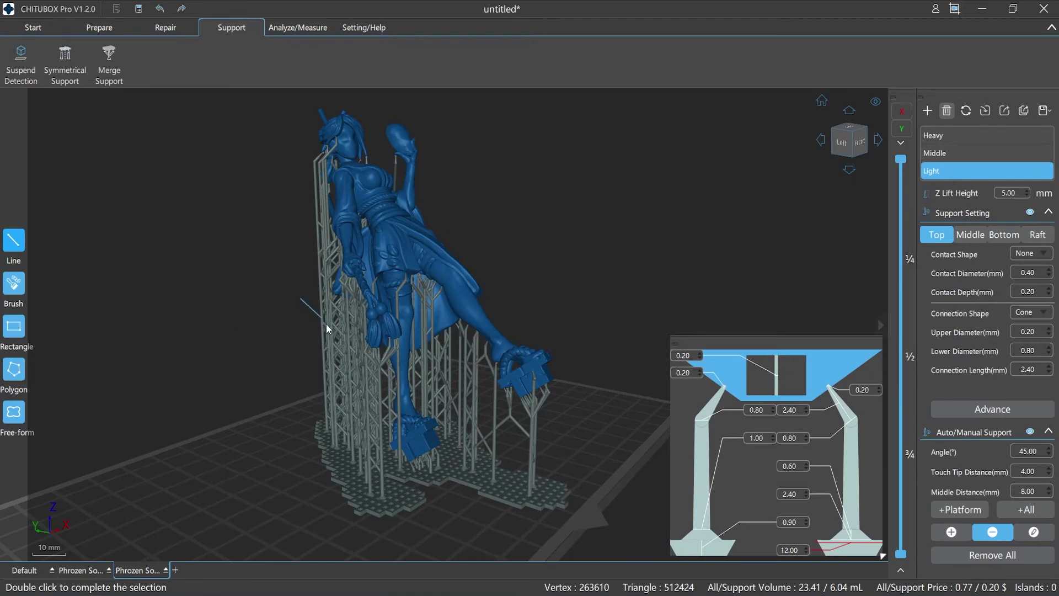
pyautogui.doubleClick(374, 386)
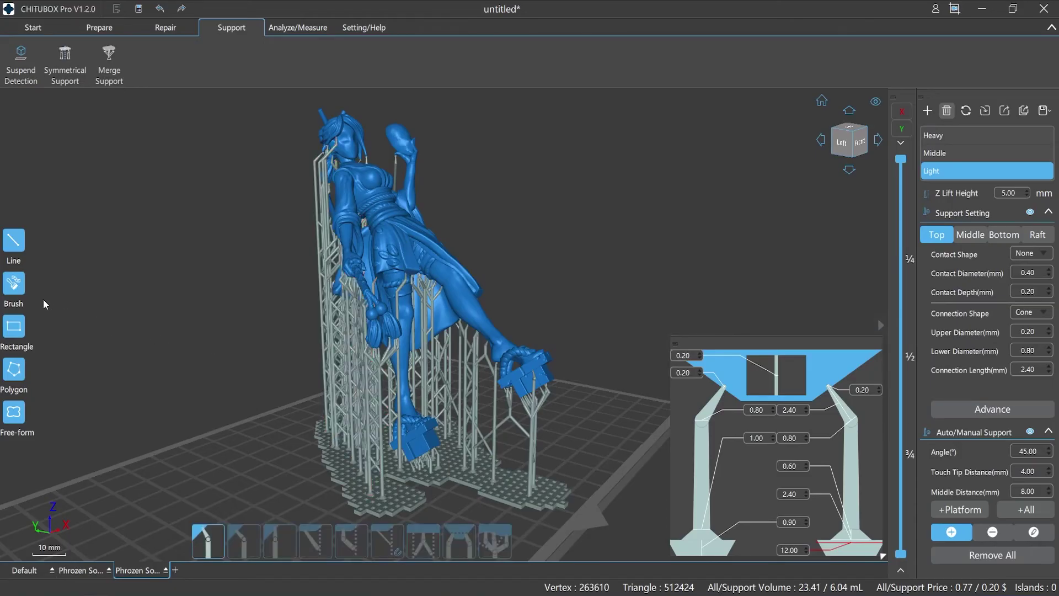
pyautogui.click(14, 283)
pyautogui.moveTo(303, 310); pyautogui.dragTo(377, 427)
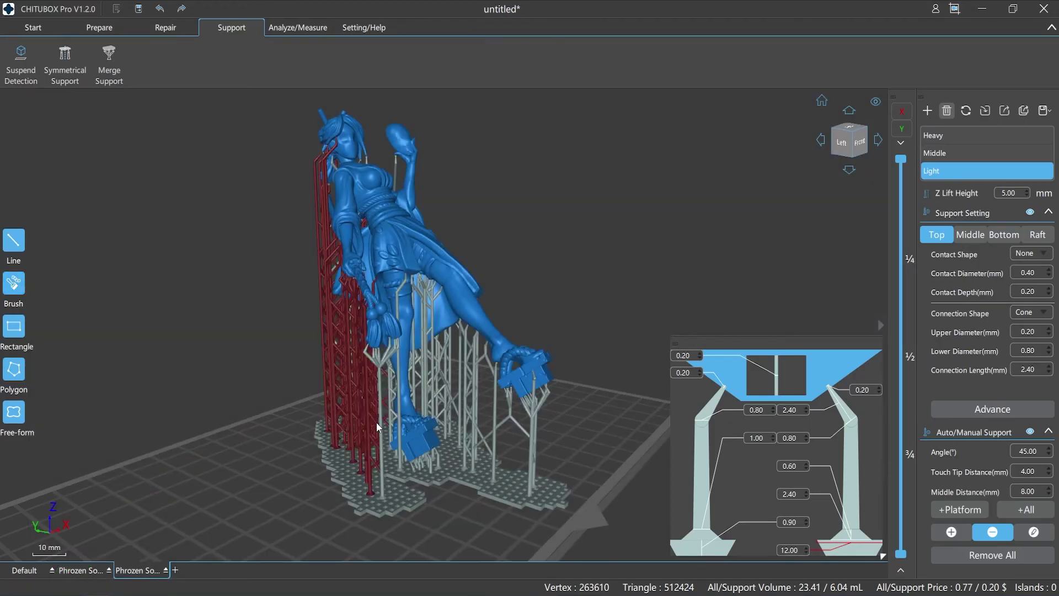
pyautogui.click(208, 342)
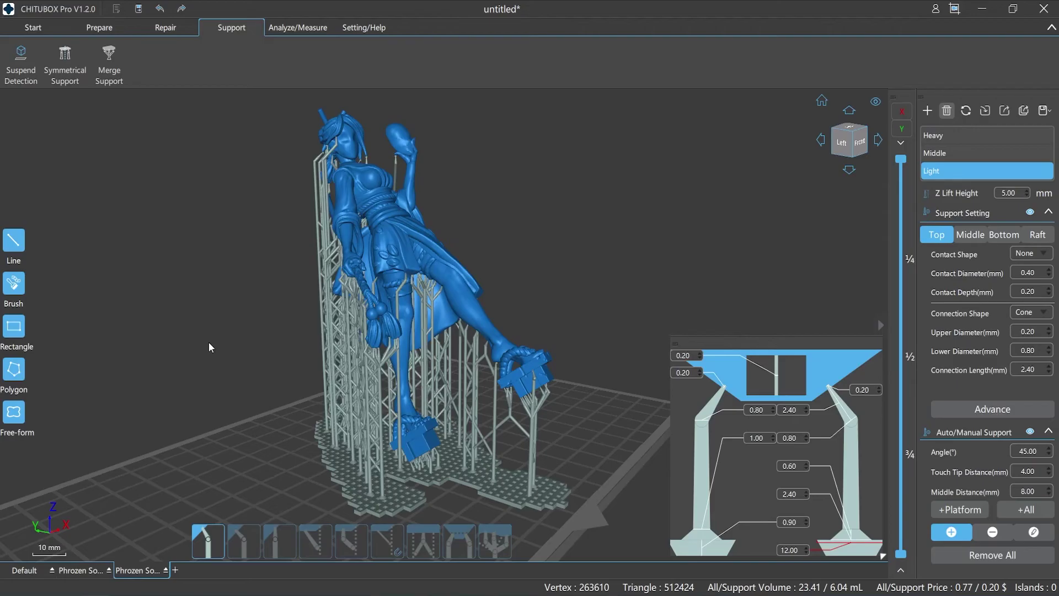
pyautogui.press('Tab')
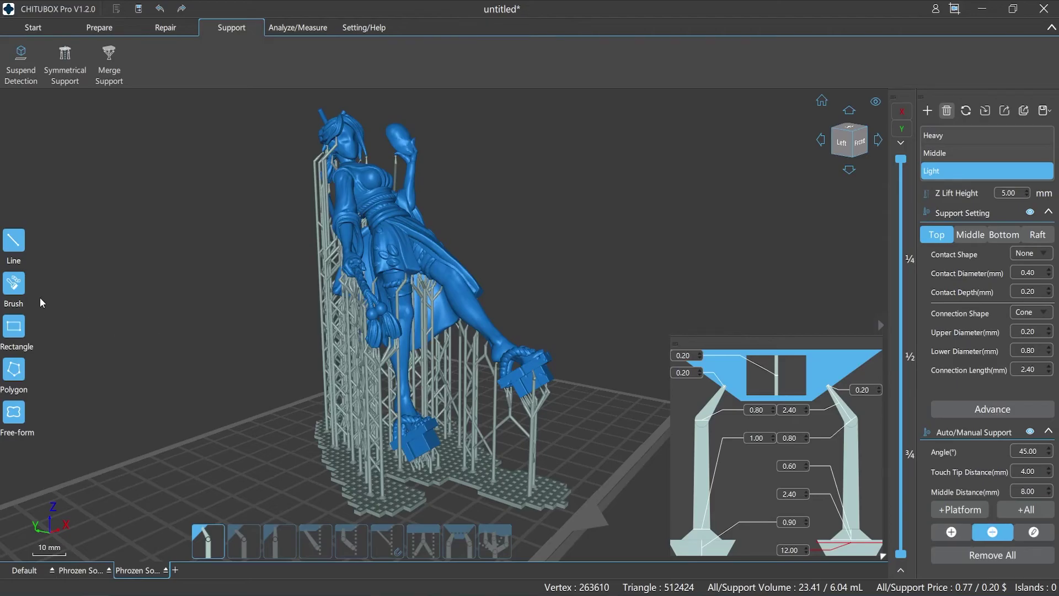
pyautogui.click(15, 285)
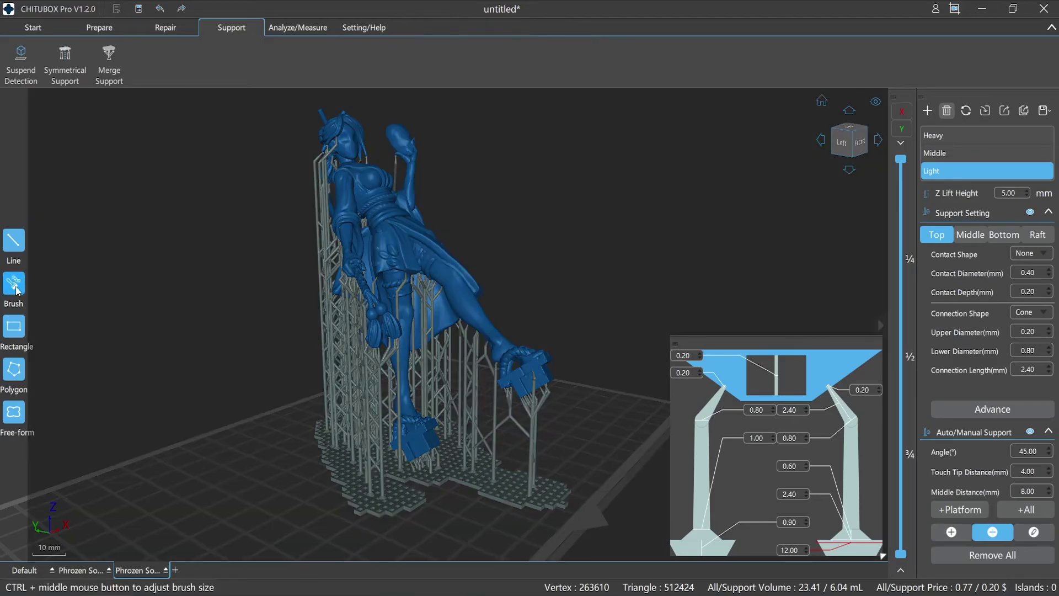
pyautogui.moveTo(305, 313); pyautogui.dragTo(378, 427)
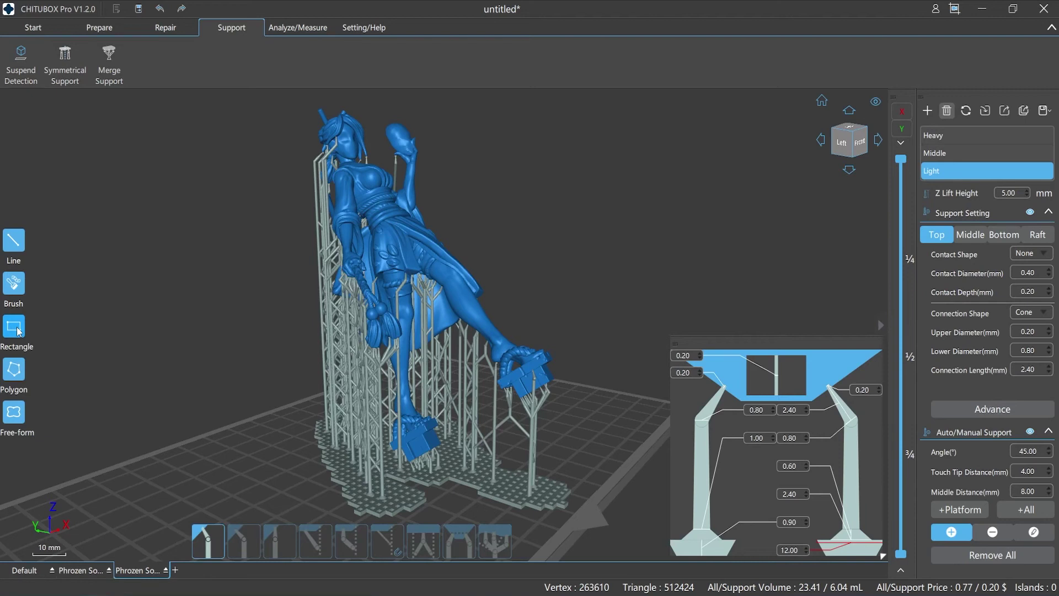
# Step: Select most of the lower foot's sandal sole from below with a rectangular area for adding supports
pyautogui.moveTo(317, 481); pyautogui.dragTo(331, 362, button='right')
pyautogui.scroll(8, 405, 458)
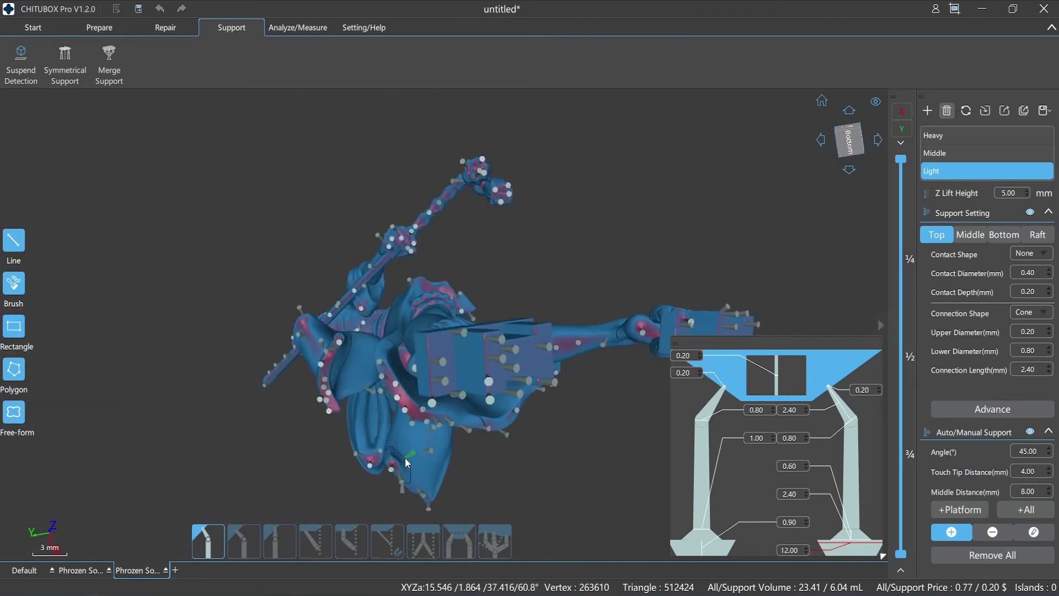
pyautogui.scroll(4, 405, 457)
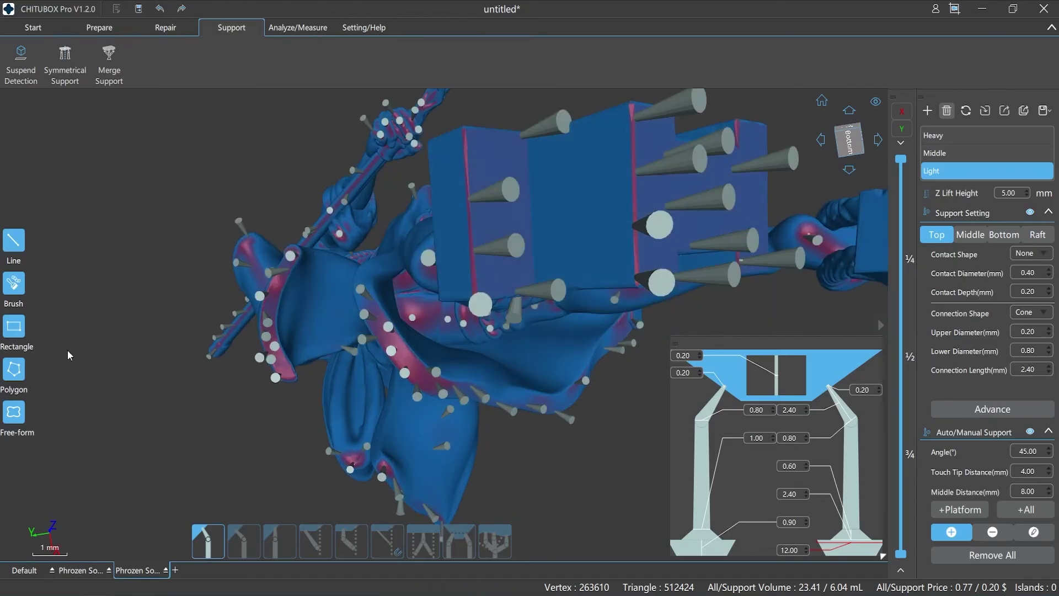
pyautogui.click(16, 328)
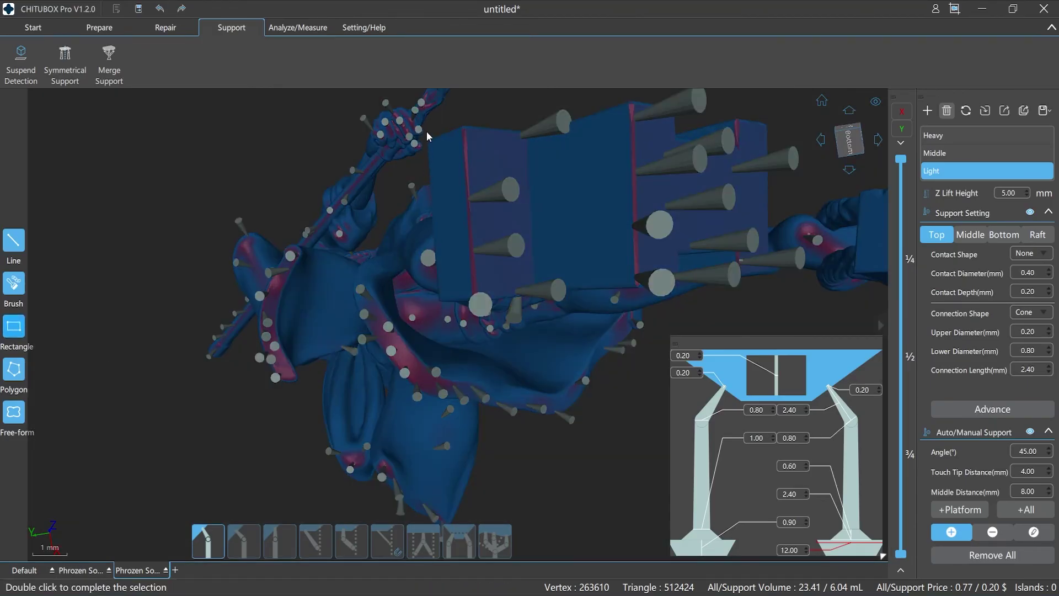
pyautogui.moveTo(425, 130); pyautogui.dragTo(689, 312)
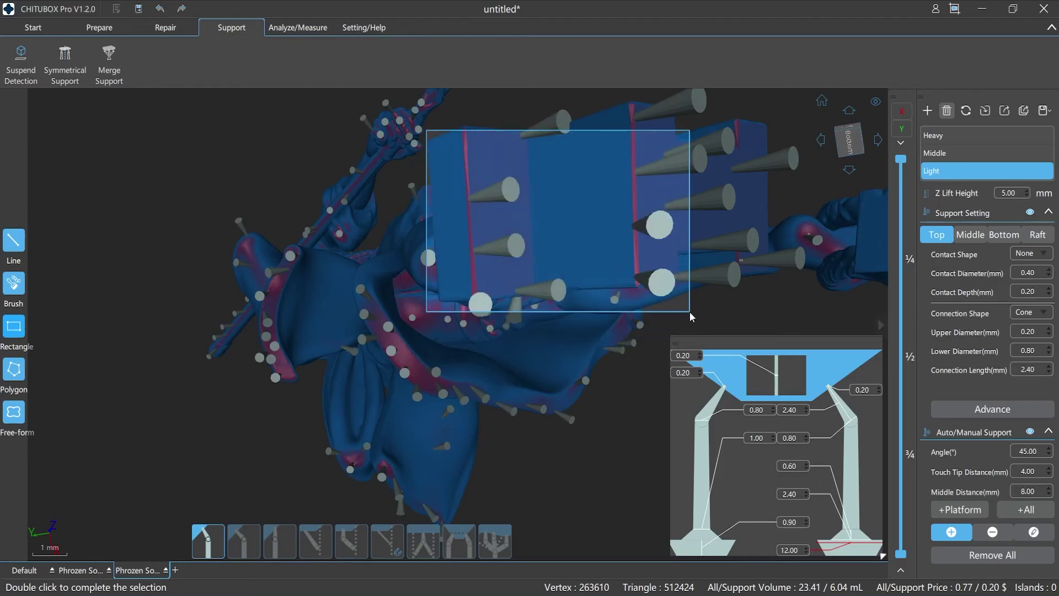
pyautogui.doubleClick(689, 312)
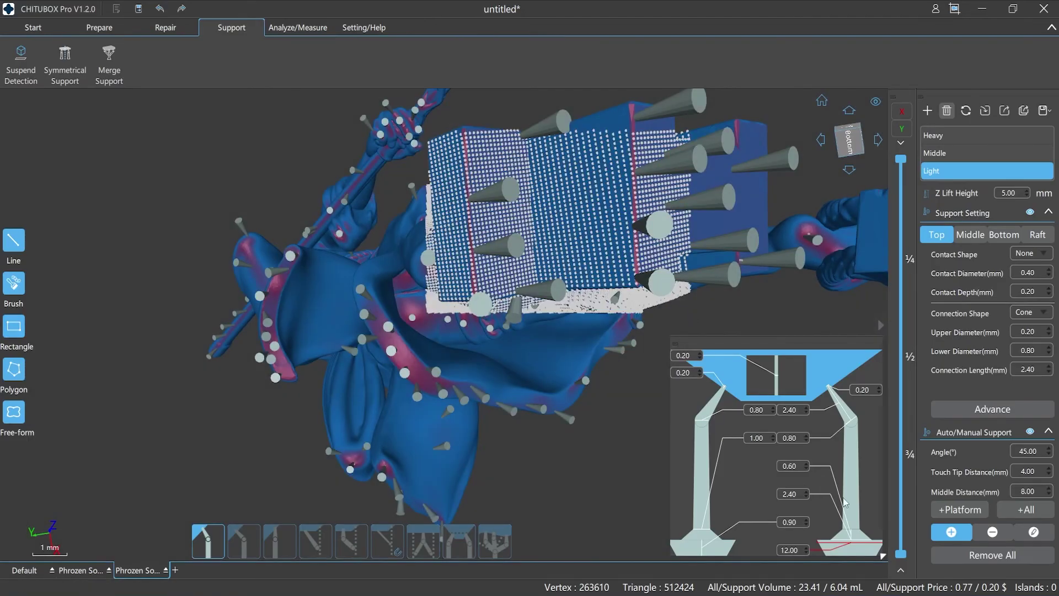
# Step: Set the touch tip distance to 2 mm and middle distance to 4 mm, and generate platform supports in the selected area
pyautogui.doubleClick(1033, 476)
pyautogui.write('2')
pyautogui.press('Tab')
pyautogui.write('4')
pyautogui.click(979, 510)
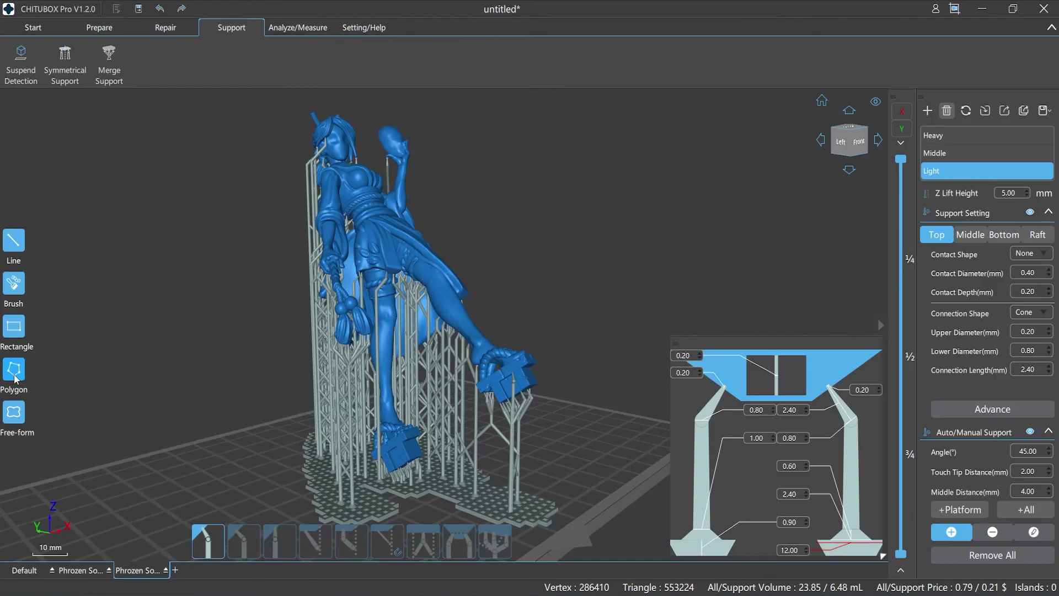
# Step: Add supports within a six-point polygon selection around the hanging tassels, straight leg and lower foot
pyautogui.click(15, 379)
pyautogui.click(301, 335)
pyautogui.click(361, 488)
pyautogui.click(460, 482)
pyautogui.click(460, 385)
pyautogui.click(383, 304)
pyautogui.doubleClick(339, 297)
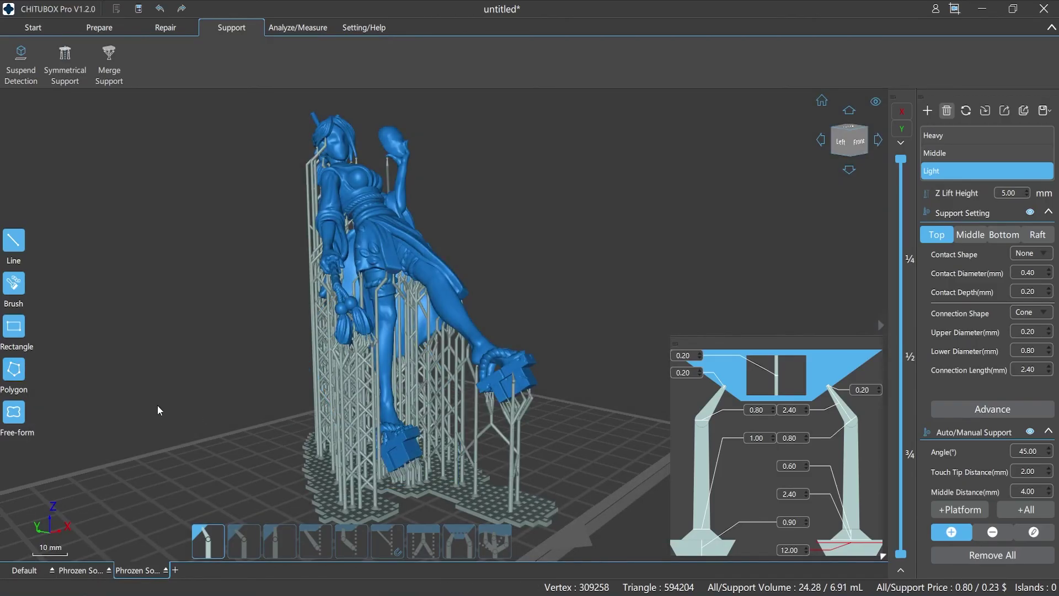
# Step: Try deleting the supports between the two legs with a five-point polygon selection
pyautogui.click(14, 370)
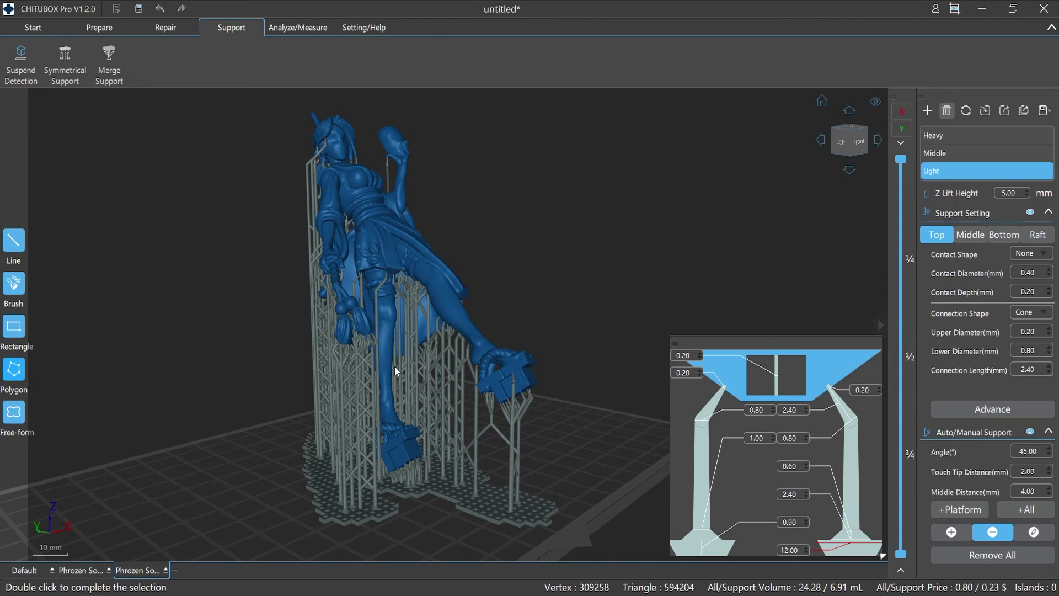
pyautogui.click(388, 349)
pyautogui.click(406, 443)
pyautogui.click(448, 445)
pyautogui.click(511, 425)
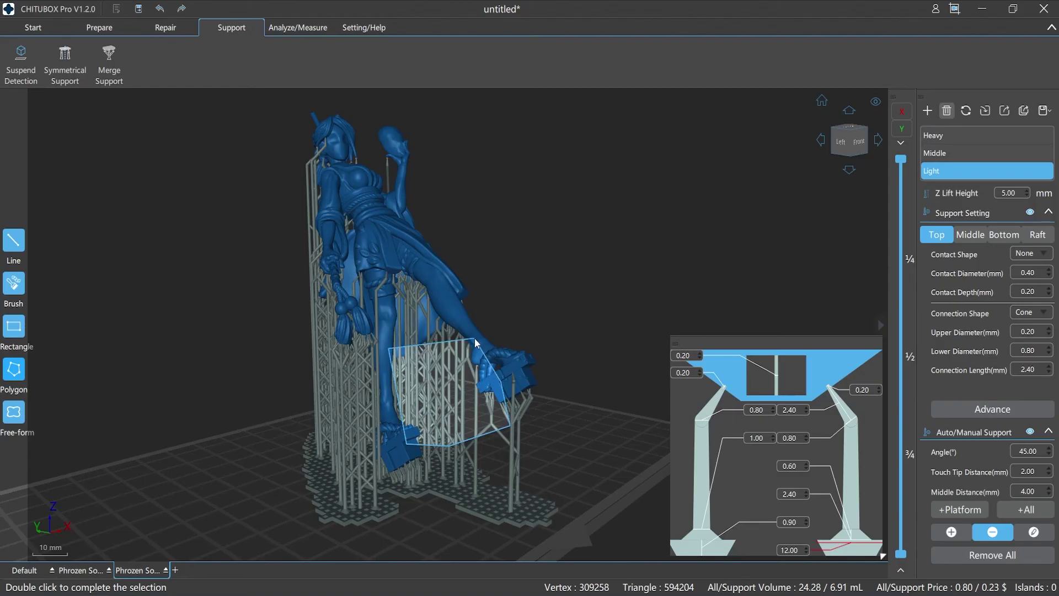
pyautogui.doubleClick(474, 339)
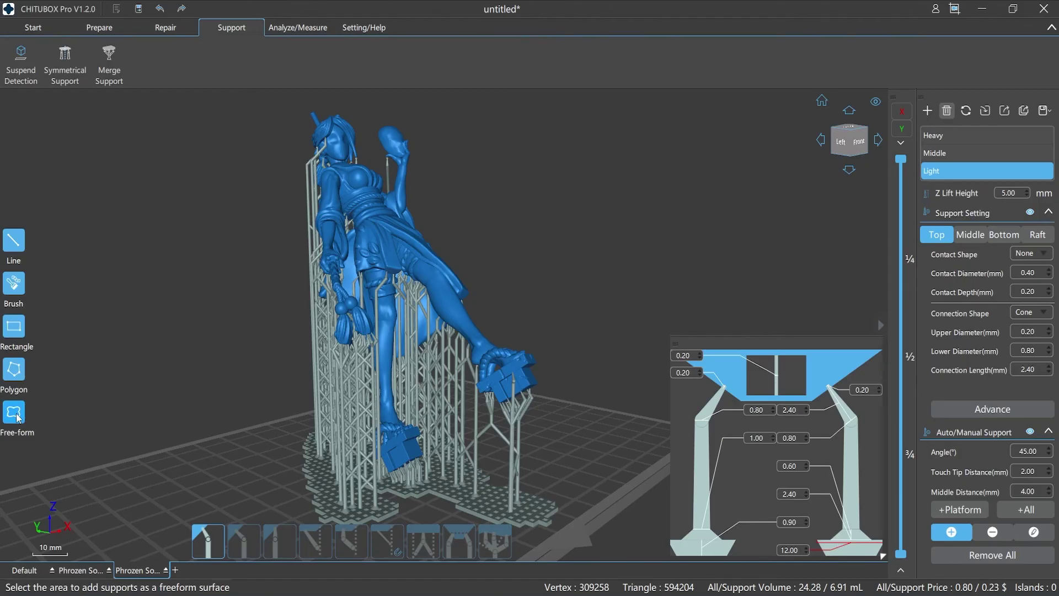
# Step: Try a free-form selection around the hanging tassels and the straight leg for adding supports, and cancel it
pyautogui.click(18, 417)
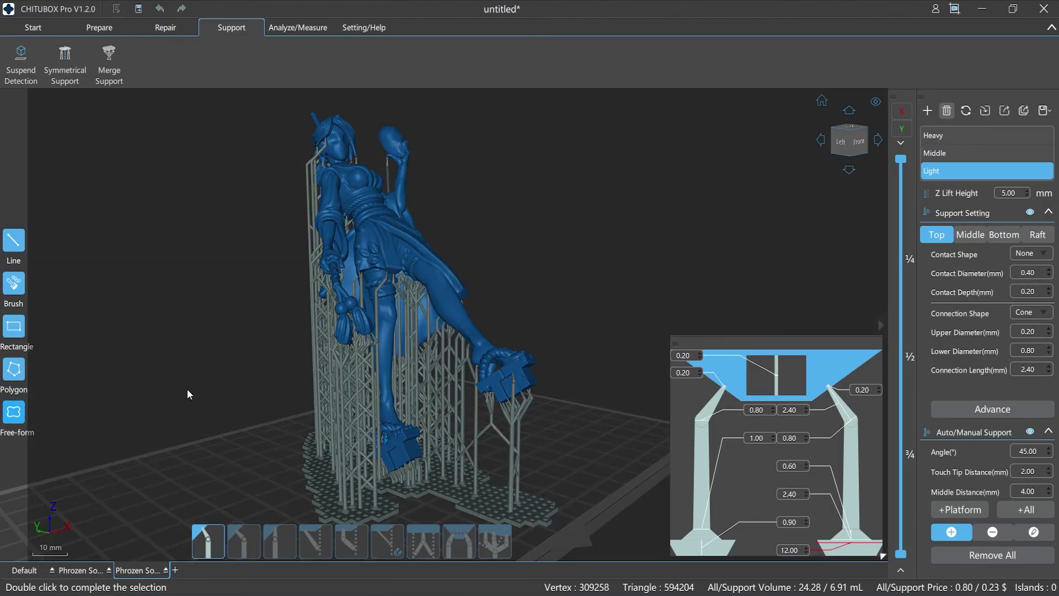
pyautogui.moveTo(306, 319)
pyautogui.mouseDown()
pyautogui.moveTo(339, 389)
pyautogui.moveTo(398, 389)
pyautogui.moveTo(417, 334)
pyautogui.moveTo(412, 292)
pyautogui.moveTo(378, 266)
pyautogui.moveTo(307, 285)
pyautogui.mouseUp()
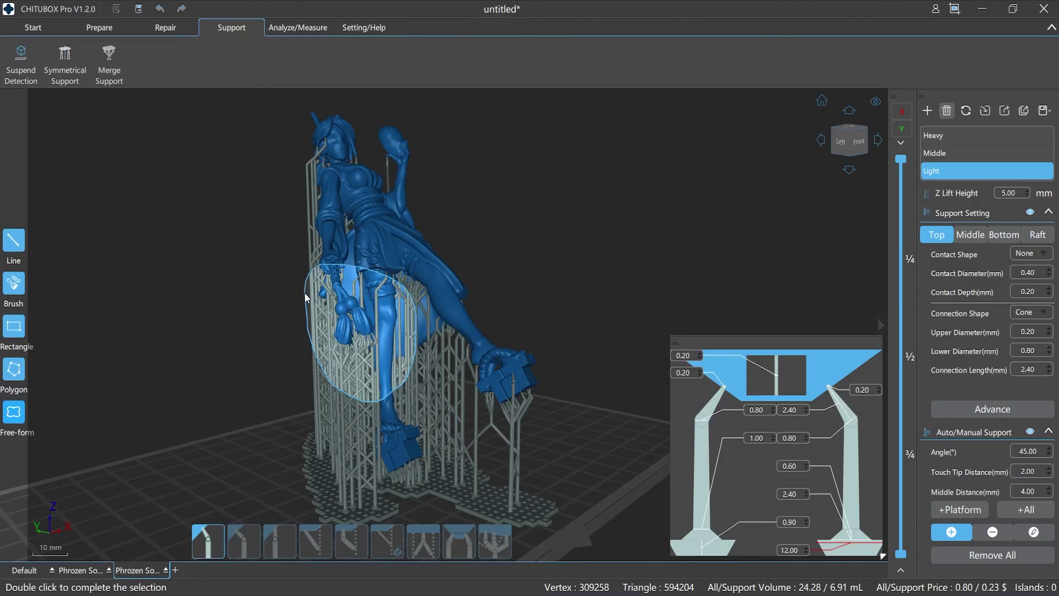
pyautogui.doubleClick(306, 298)
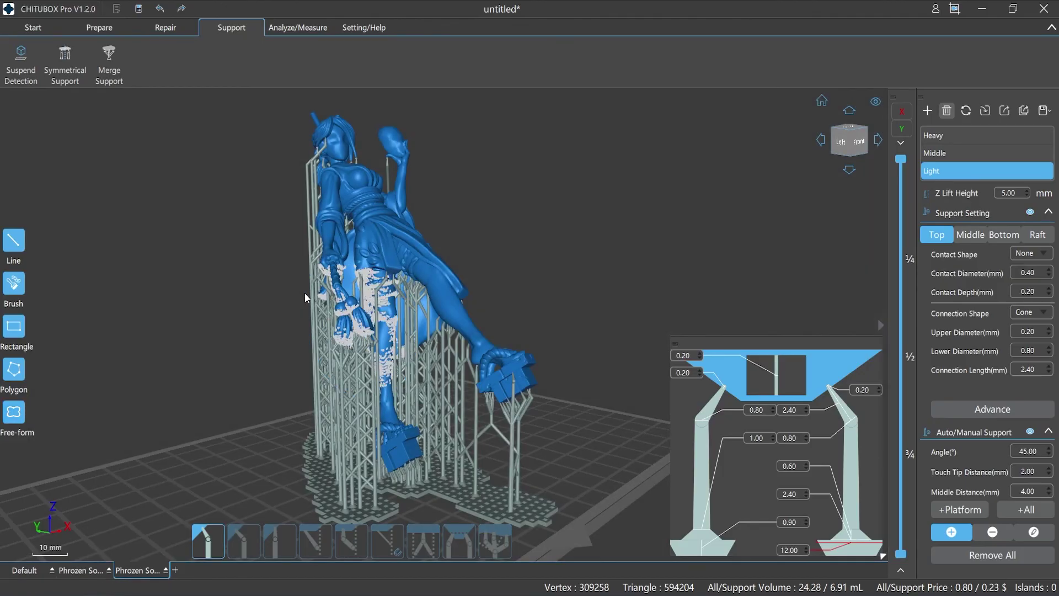
pyautogui.press('Escape')
pyautogui.press('Escape')
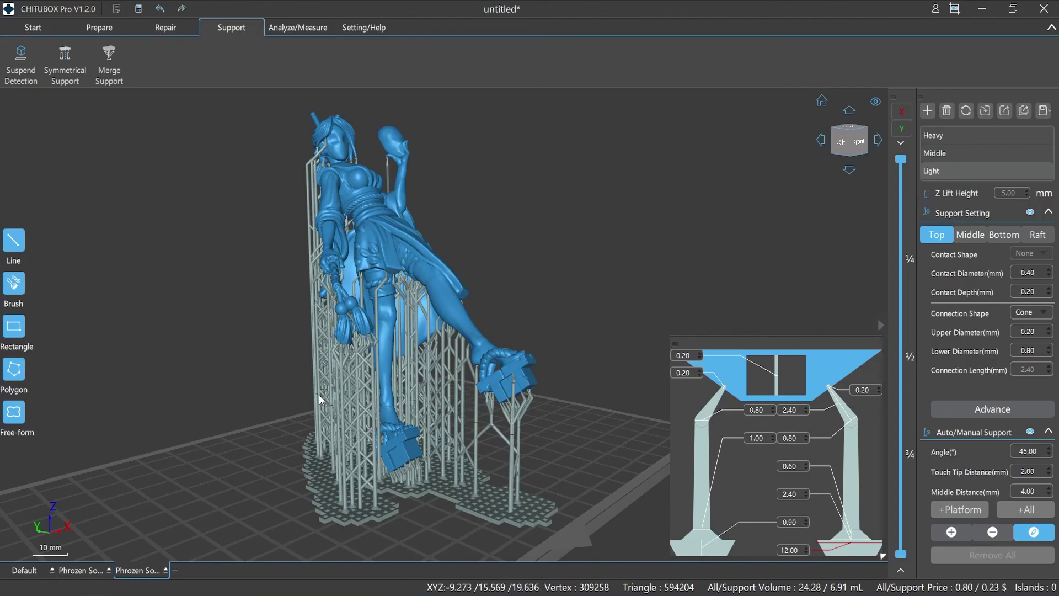
# Step: Select several support pillars together for editing, beneath the tassels, beside the straight leg and under the raised foot
pyautogui.keyDown('ctrl'); pyautogui.click(319, 395); pyautogui.keyUp('ctrl')
pyautogui.keyDown('ctrl'); pyautogui.click(343, 393); pyautogui.keyUp('ctrl')
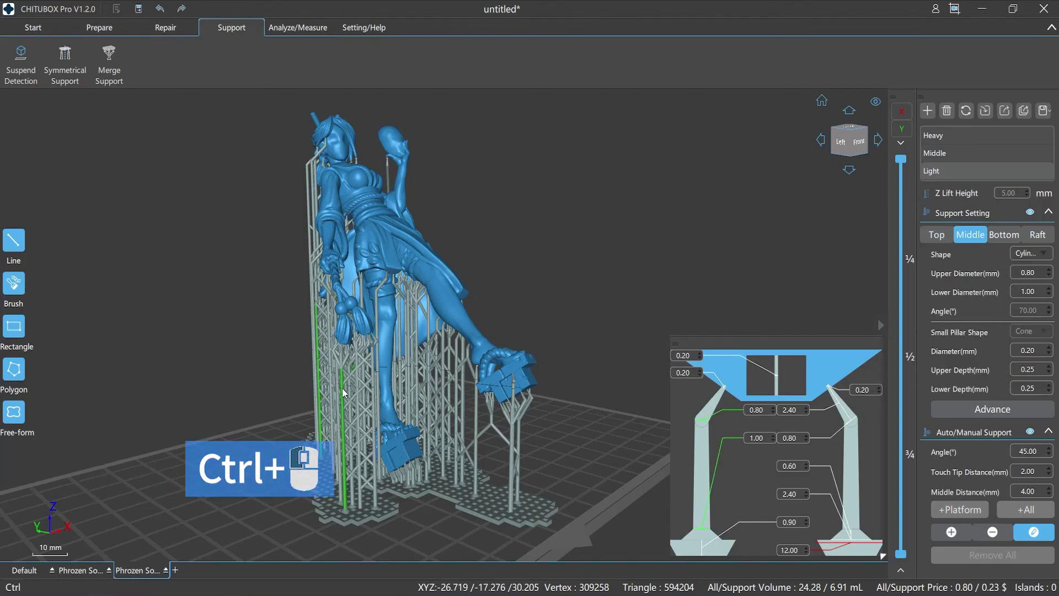
pyautogui.keyDown('ctrl'); pyautogui.click(373, 397); pyautogui.keyUp('ctrl')
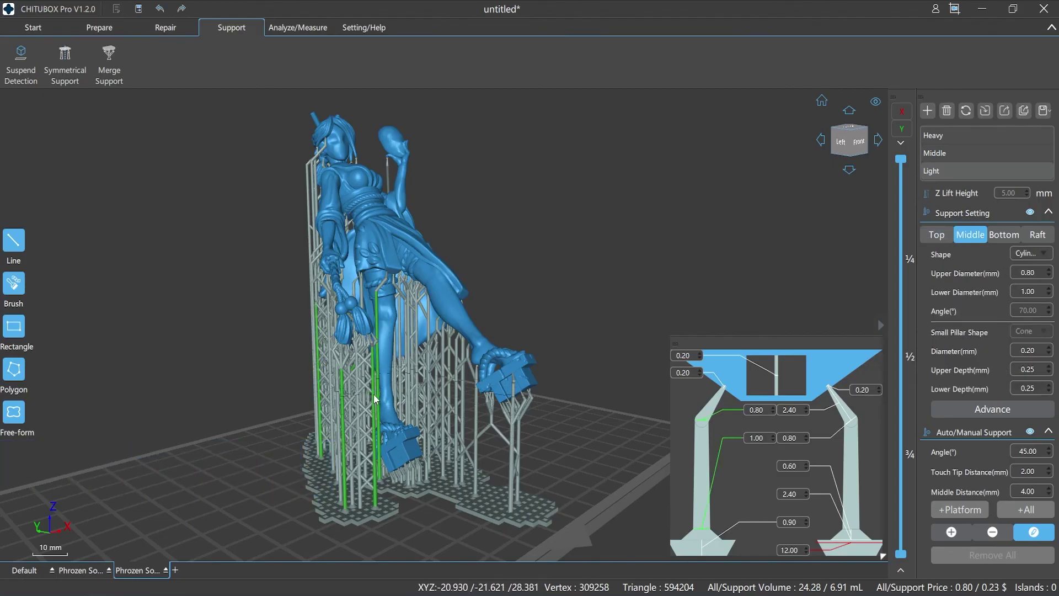
pyautogui.keyDown('ctrl'); pyautogui.click(517, 448); pyautogui.keyUp('ctrl')
pyautogui.keyDown('ctrl'); pyautogui.click(477, 435); pyautogui.keyUp('ctrl')
pyautogui.keyDown('ctrl'); pyautogui.click(462, 416); pyautogui.keyUp('ctrl')
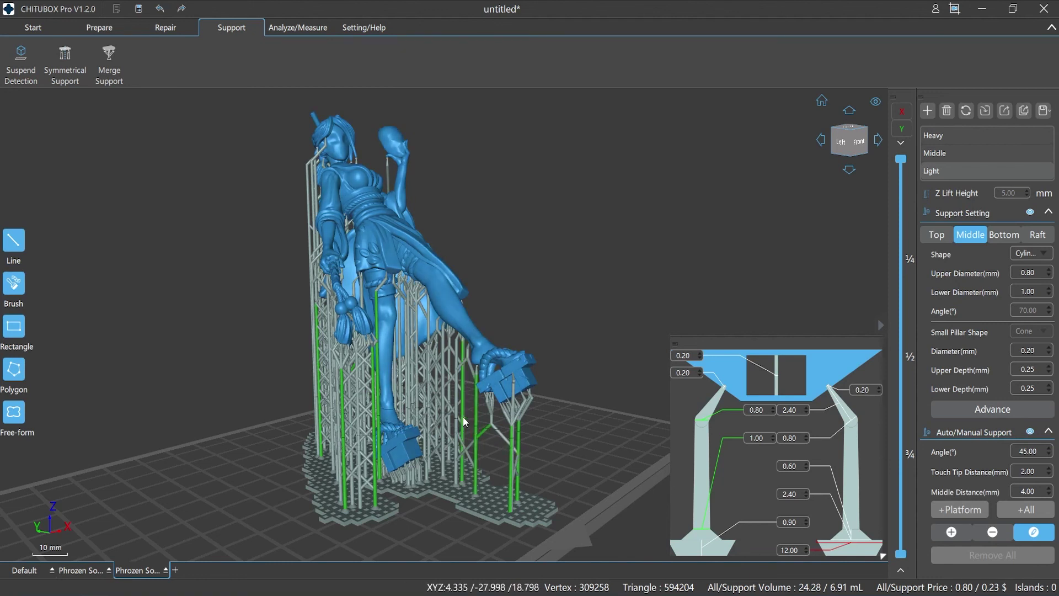